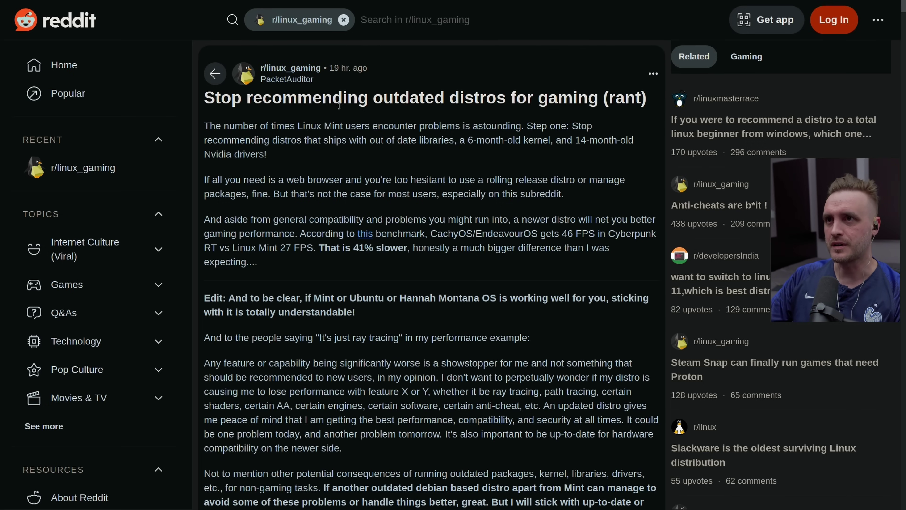
# - Highlight the Reddit post title, scroll through the post, then highlight '14-month-old' in the first paragraph
pyautogui.moveTo(271, 82)
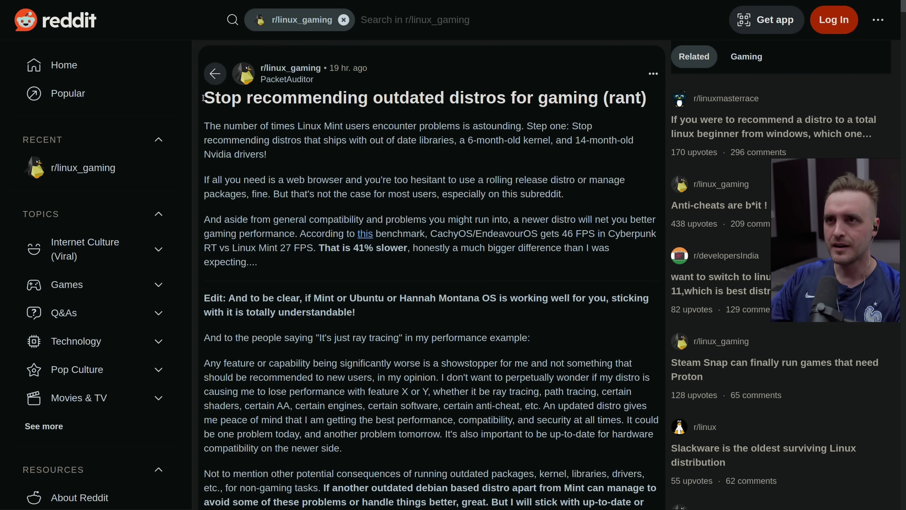
pyautogui.moveTo(206, 99); pyautogui.dragTo(611, 99)
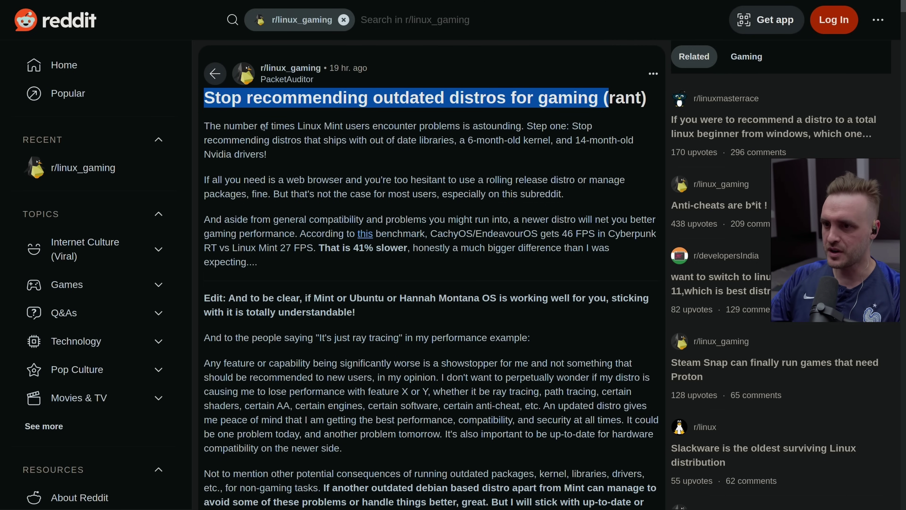
pyautogui.scroll(-3, 314, 157)
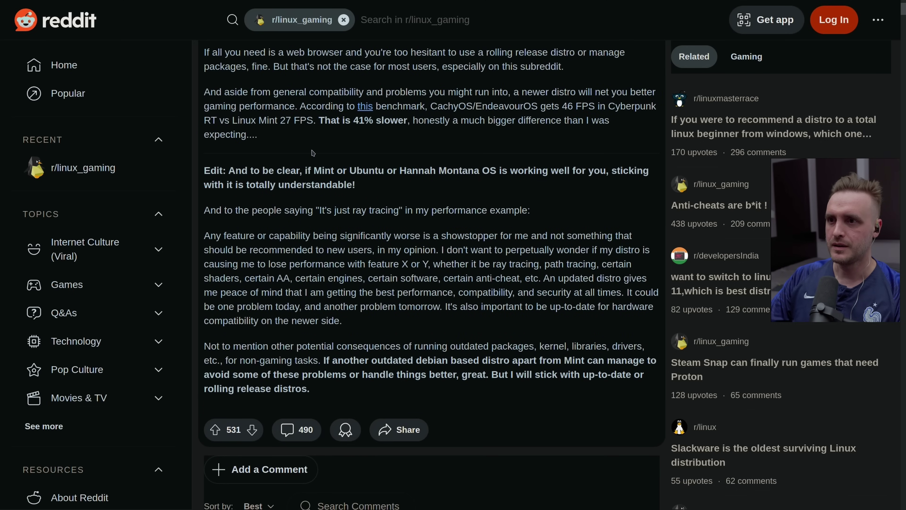
pyautogui.scroll(1, 312, 153)
pyautogui.scroll(1, 311, 149)
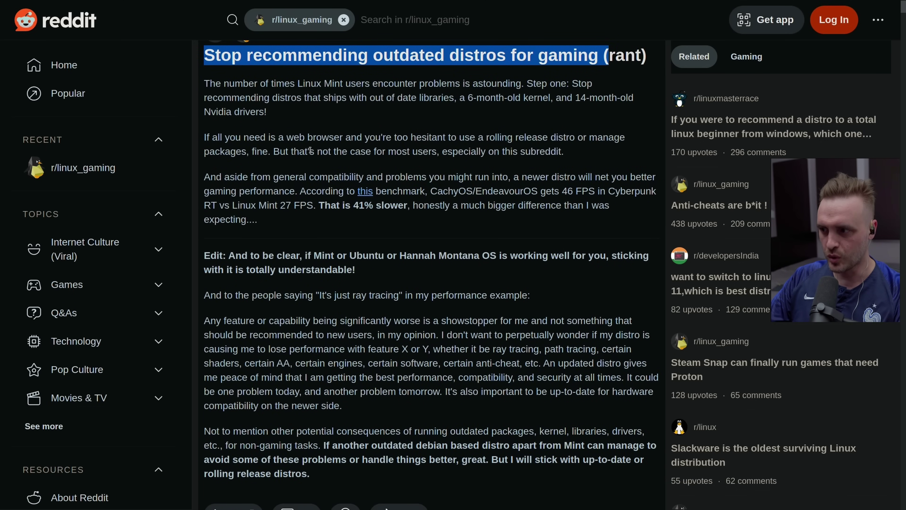
pyautogui.scroll(-1, 309, 149)
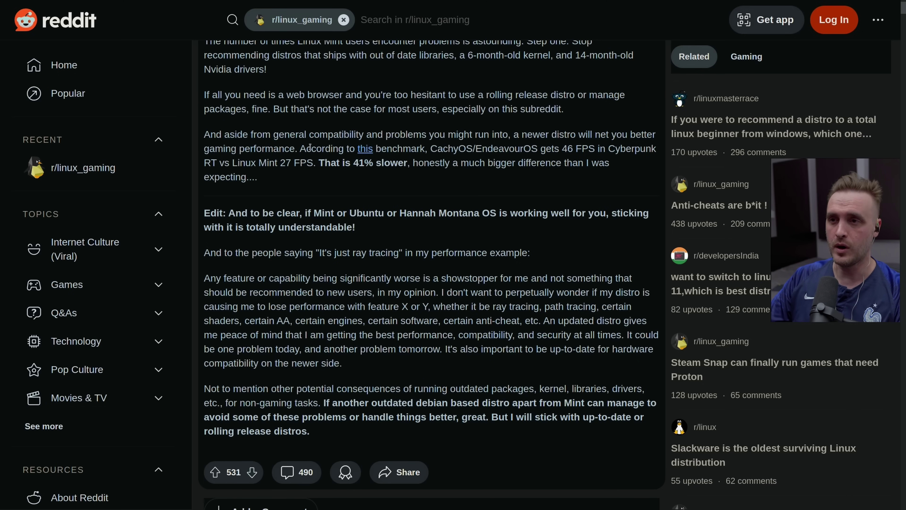
pyautogui.scroll(2, 307, 144)
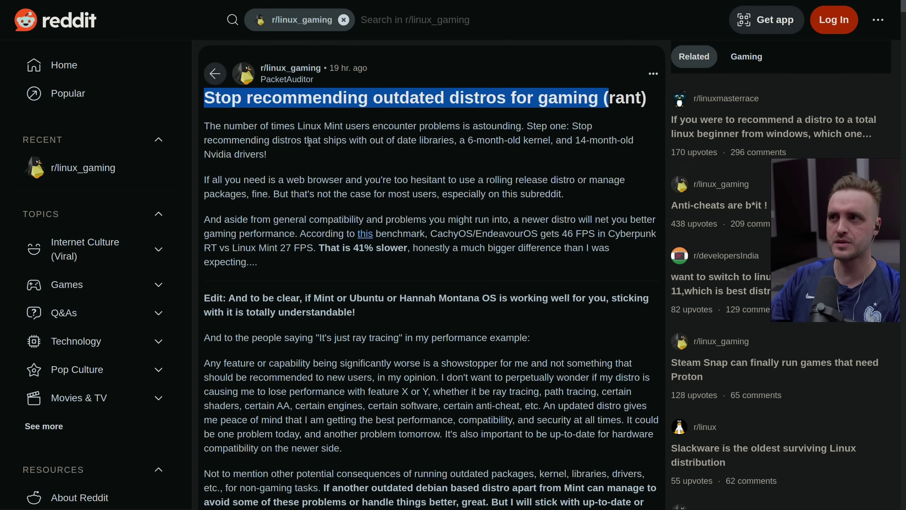
pyautogui.scroll(-2, 308, 142)
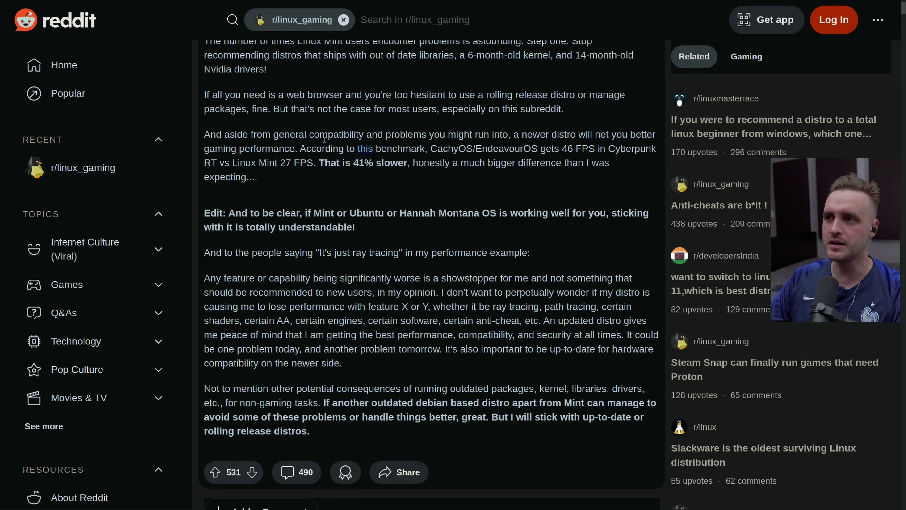
pyautogui.scroll(2, 324, 139)
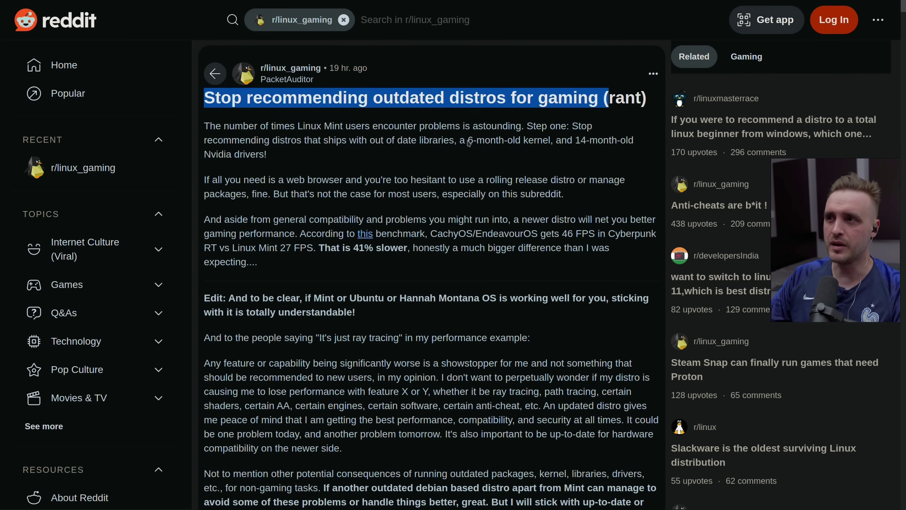
pyautogui.moveTo(469, 142); pyautogui.dragTo(634, 140)
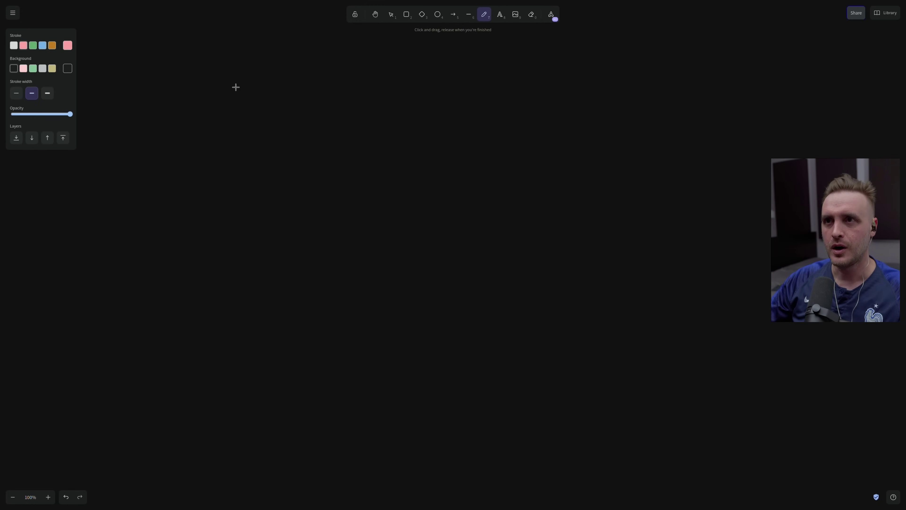
# - Hand-write STABLE in pink and enclose it in a pink rounded box
pyautogui.moveTo(235, 82)
pyautogui.mouseDown()
pyautogui.moveTo(215, 95)
pyautogui.moveTo(259, 108)
pyautogui.moveTo(265, 83)
pyautogui.moveTo(288, 108)
pyautogui.mouseUp()
pyautogui.moveTo(275, 98)
pyautogui.mouseDown()
pyautogui.moveTo(369, 107)
pyautogui.moveTo(359, 83)
pyautogui.moveTo(379, 80)
pyautogui.mouseUp()
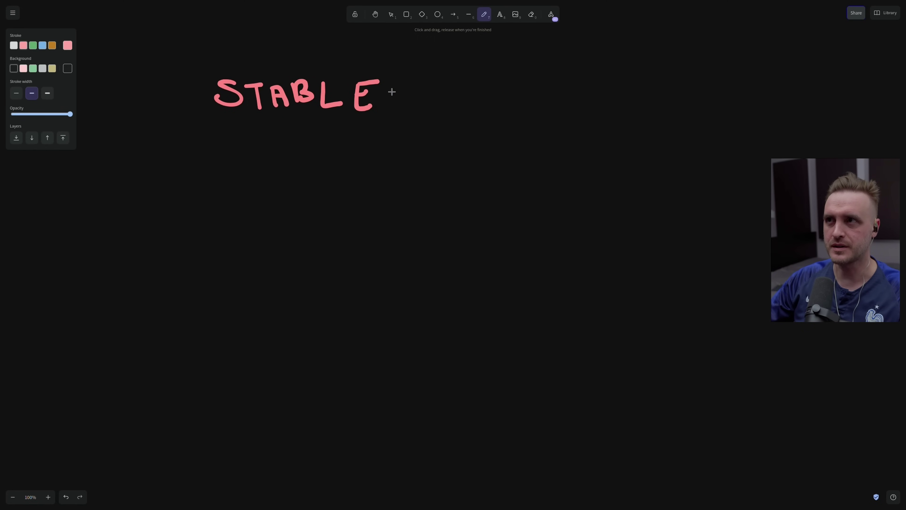
pyautogui.click(406, 15)
pyautogui.moveTo(191, 56); pyautogui.dragTo(390, 139)
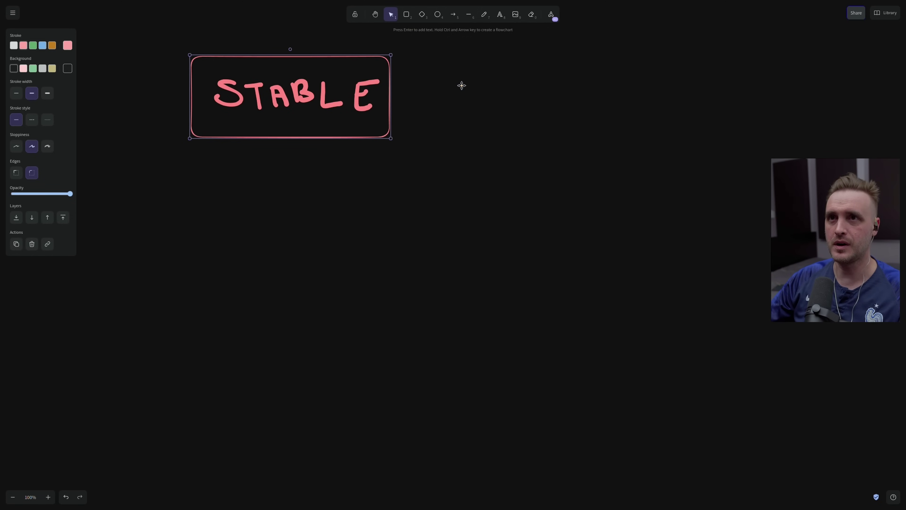
pyautogui.click(14, 45)
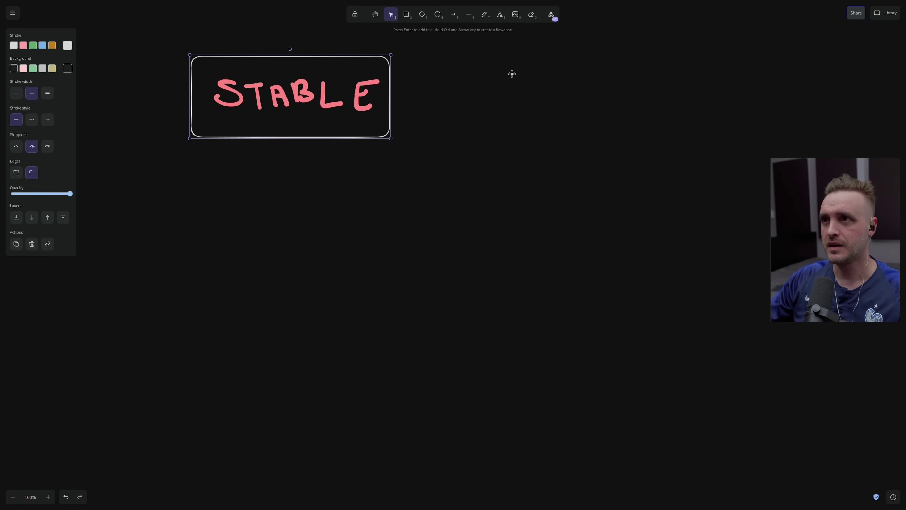
pyautogui.click(23, 45)
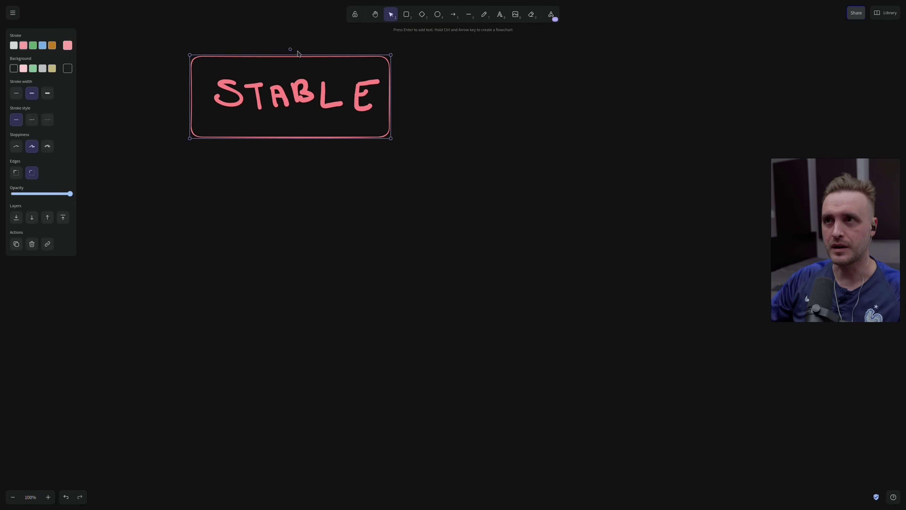
pyautogui.moveTo(558, 55)
pyautogui.mouseDown()
pyautogui.moveTo(575, 81)
pyautogui.moveTo(706, 131)
pyautogui.moveTo(643, 121)
pyautogui.moveTo(760, 147)
pyautogui.mouseUp()
# - Draw a white-outlined box to the right and hand-write ROLLING inside it in white
pyautogui.click(406, 14)
pyautogui.click(13, 45)
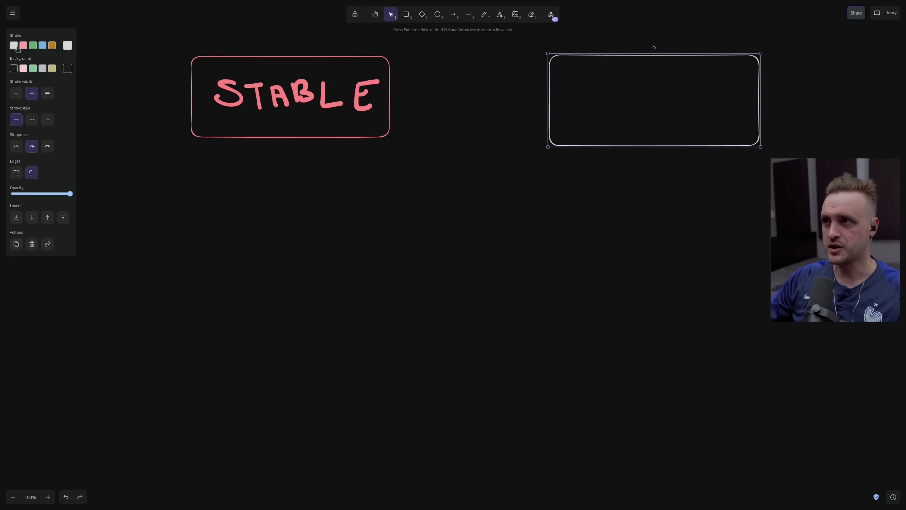
pyautogui.click(484, 15)
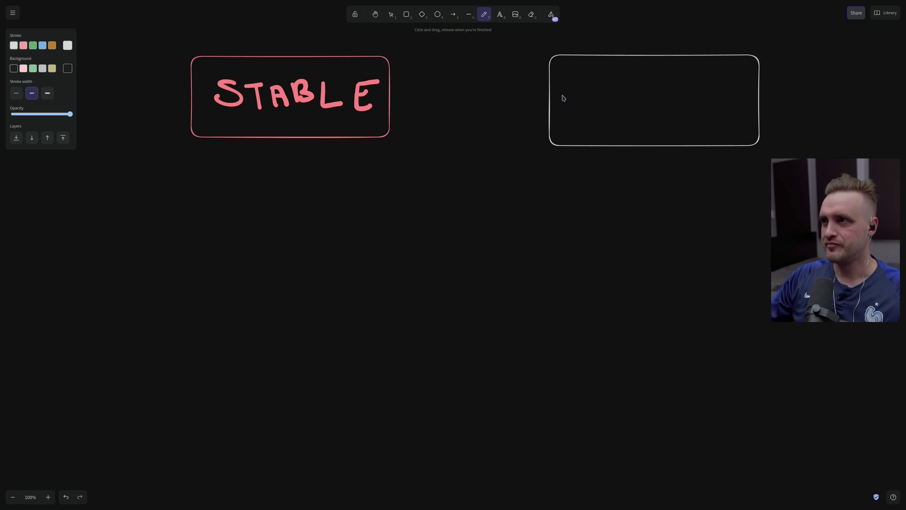
pyautogui.moveTo(565, 80); pyautogui.dragTo(591, 108)
pyautogui.moveTo(615, 89)
pyautogui.mouseDown()
pyautogui.moveTo(637, 87)
pyautogui.moveTo(650, 100)
pyautogui.moveTo(651, 91)
pyautogui.moveTo(736, 100)
pyautogui.mouseUp()
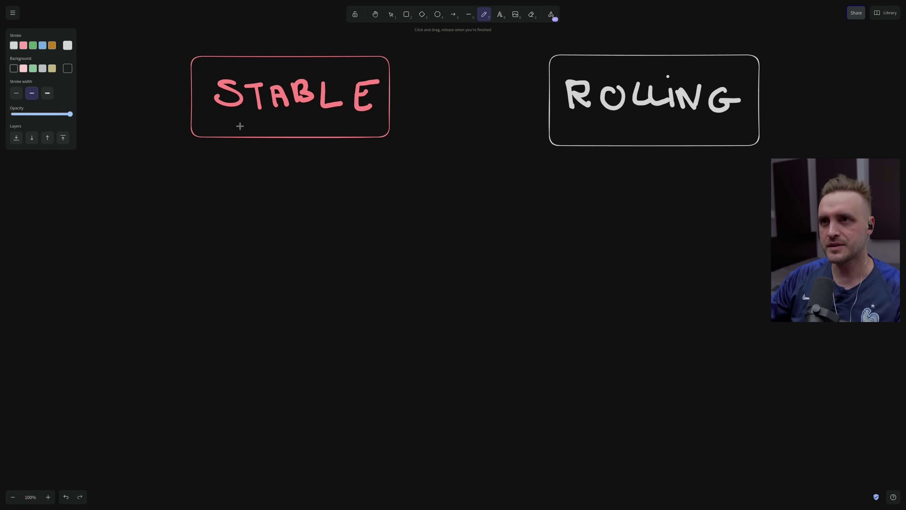
# - Move the STABLE box up and left and the ROLLING box up and right, spreading them apart
pyautogui.click(390, 16)
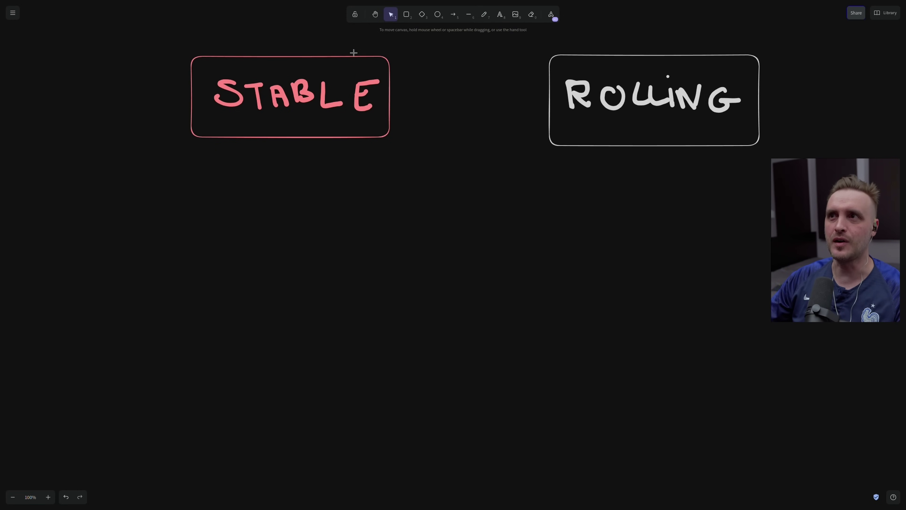
pyautogui.moveTo(150, 49); pyautogui.dragTo(430, 172)
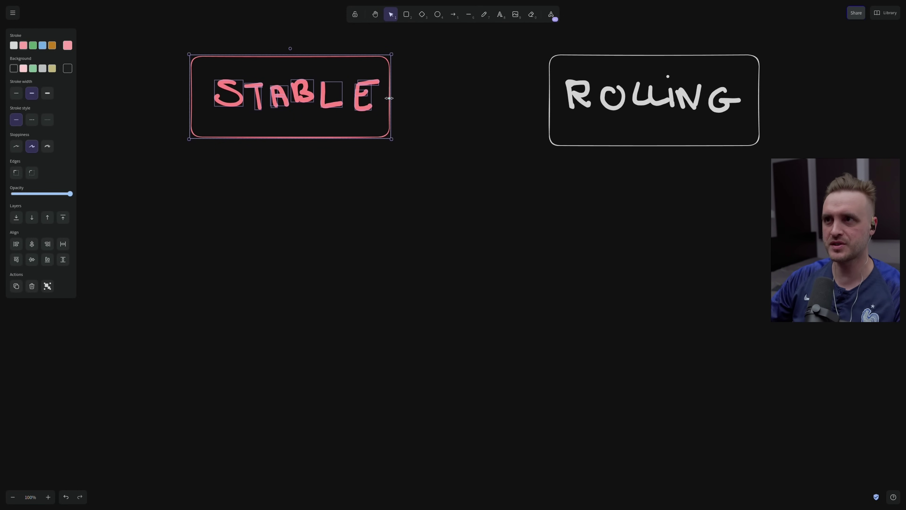
pyautogui.moveTo(340, 124); pyautogui.dragTo(285, 144)
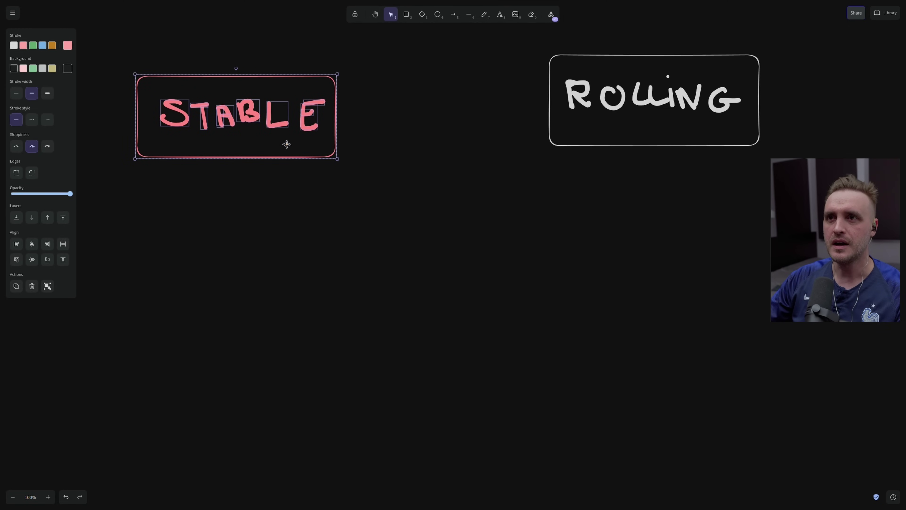
pyautogui.moveTo(260, 81); pyautogui.dragTo(255, 55)
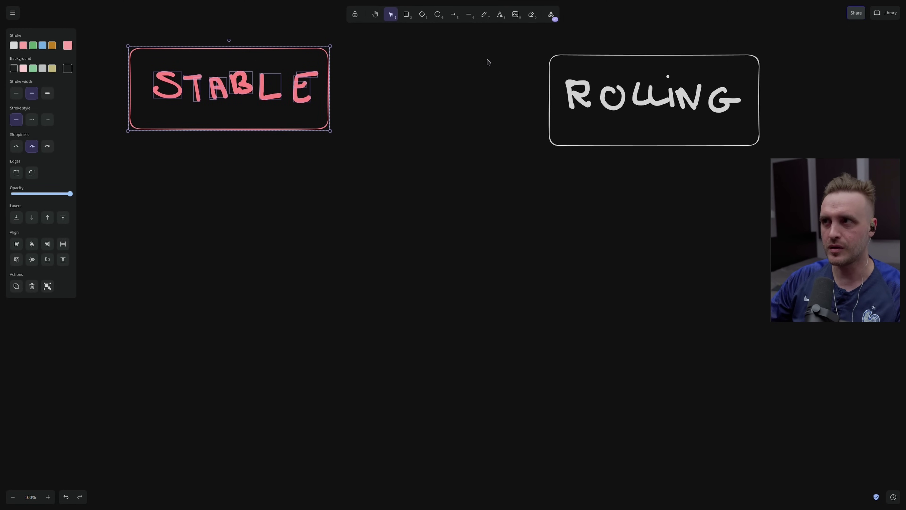
pyautogui.moveTo(481, 41)
pyautogui.mouseDown()
pyautogui.moveTo(753, 197)
pyautogui.moveTo(759, 172)
pyautogui.mouseUp()
pyautogui.moveTo(671, 68); pyautogui.dragTo(679, 54)
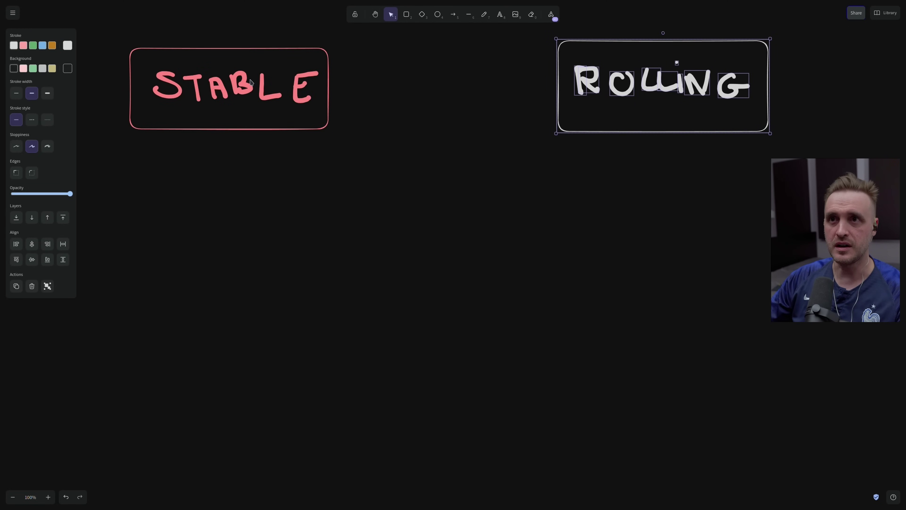
pyautogui.click(481, 15)
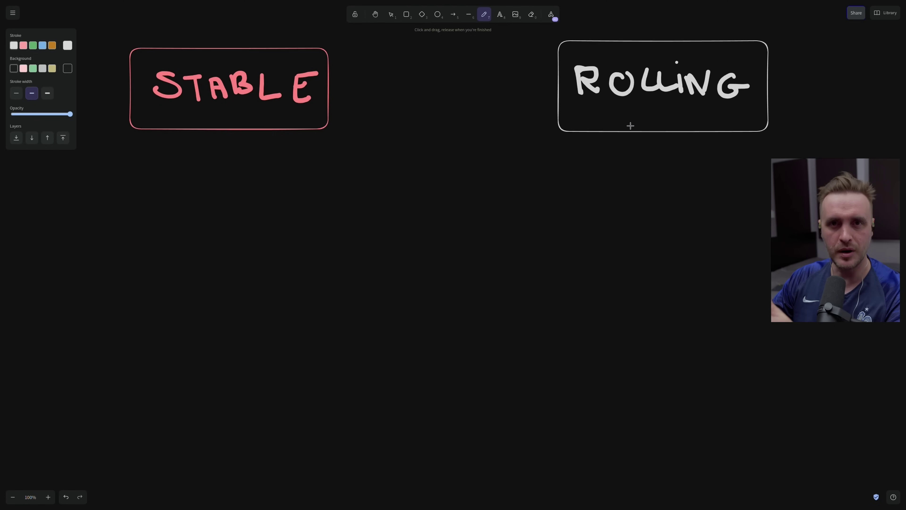
# - Hand-write 8850 XT GPU in white below the STABLE box
pyautogui.press('0')
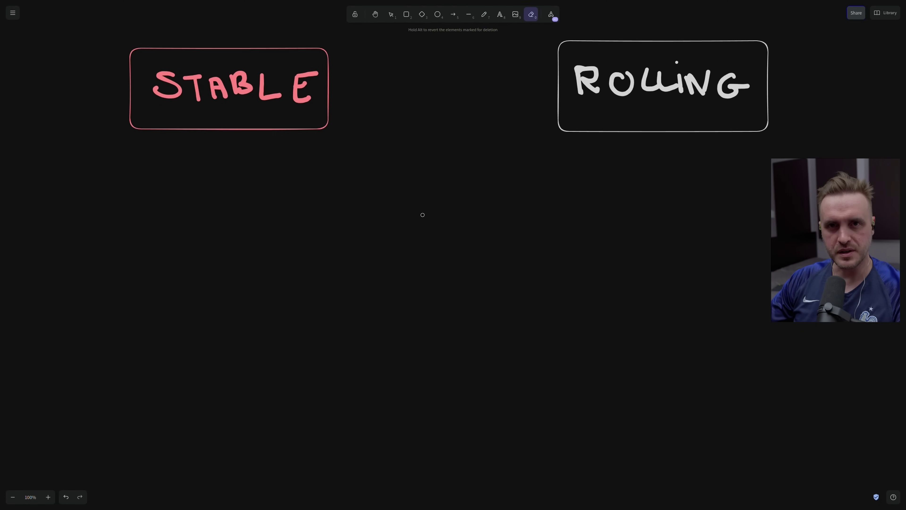
pyautogui.press('7')
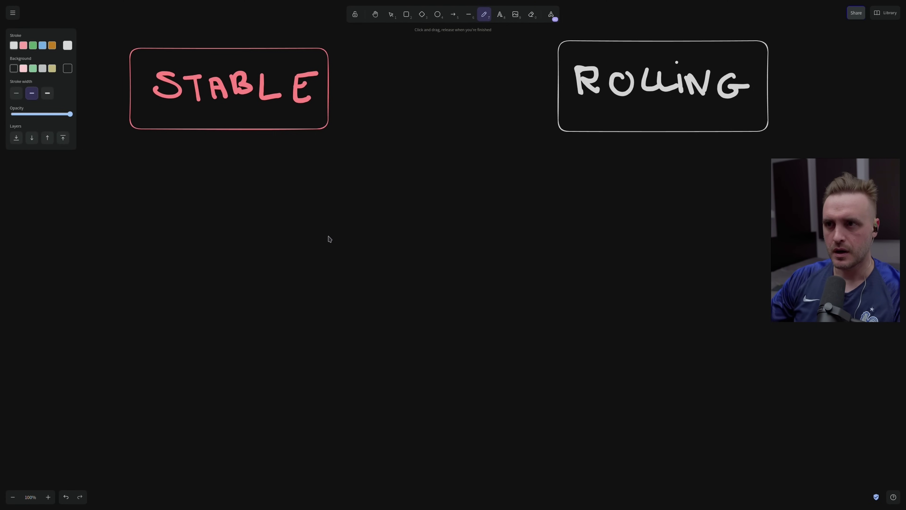
pyautogui.moveTo(324, 238)
pyautogui.mouseDown()
pyautogui.moveTo(322, 212)
pyautogui.moveTo(322, 239)
pyautogui.mouseUp()
pyautogui.moveTo(361, 210)
pyautogui.mouseDown()
pyautogui.moveTo(364, 239)
pyautogui.moveTo(395, 236)
pyautogui.moveTo(382, 254)
pyautogui.mouseUp()
pyautogui.moveTo(396, 214); pyautogui.dragTo(418, 211)
pyautogui.moveTo(447, 225)
pyautogui.mouseDown()
pyautogui.moveTo(442, 253)
pyautogui.moveTo(449, 225)
pyautogui.mouseUp()
pyautogui.moveTo(483, 231); pyautogui.dragTo(522, 254)
pyautogui.moveTo(509, 226); pyautogui.dragTo(486, 251)
pyautogui.moveTo(546, 230); pyautogui.dragTo(556, 256)
pyautogui.moveTo(532, 225); pyautogui.dragTo(572, 226)
pyautogui.moveTo(656, 216)
pyautogui.mouseDown()
pyautogui.moveTo(654, 249)
pyautogui.moveTo(669, 233)
pyautogui.moveTo(693, 247)
pyautogui.moveTo(694, 226)
pyautogui.moveTo(725, 222)
pyautogui.mouseUp()
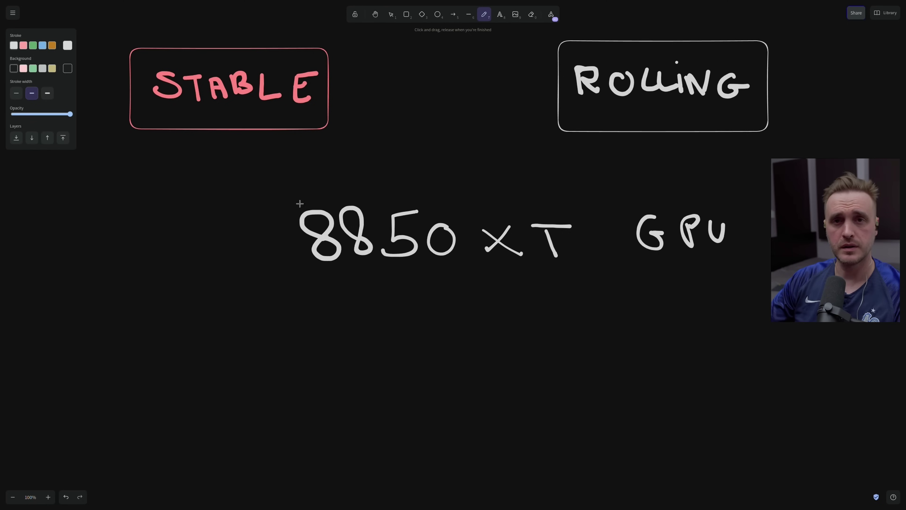
# - Add AMD before 8850 XT GPU and move the whole line up beneath the boxes
pyautogui.moveTo(101, 219)
pyautogui.mouseDown()
pyautogui.moveTo(106, 247)
pyautogui.moveTo(134, 255)
pyautogui.mouseUp()
pyautogui.moveTo(108, 240)
pyautogui.mouseDown()
pyautogui.moveTo(114, 218)
pyautogui.moveTo(139, 236)
pyautogui.mouseUp()
pyautogui.moveTo(136, 250)
pyautogui.mouseDown()
pyautogui.moveTo(142, 229)
pyautogui.moveTo(168, 252)
pyautogui.mouseUp()
pyautogui.moveTo(174, 229)
pyautogui.mouseDown()
pyautogui.moveTo(202, 231)
pyautogui.moveTo(184, 251)
pyautogui.mouseUp()
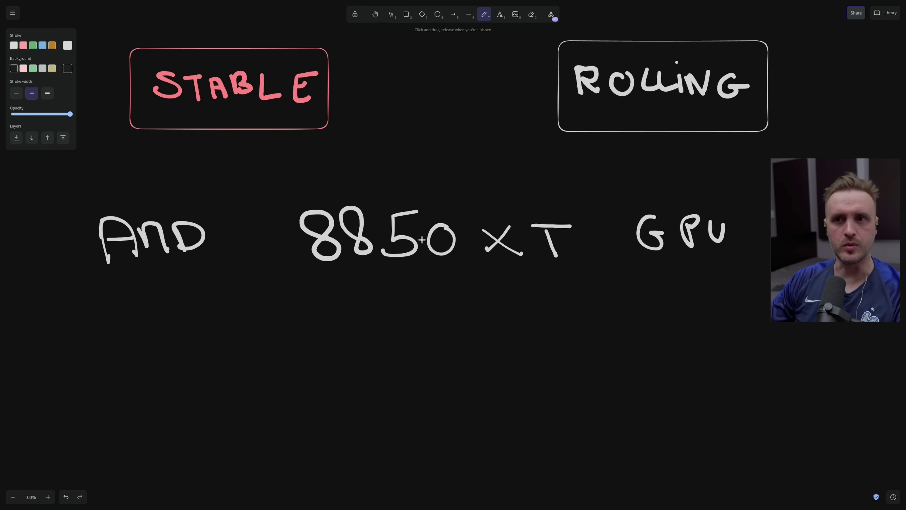
pyautogui.press('1')
pyautogui.moveTo(71, 185)
pyautogui.mouseDown()
pyautogui.moveTo(179, 214)
pyautogui.moveTo(760, 303)
pyautogui.mouseUp()
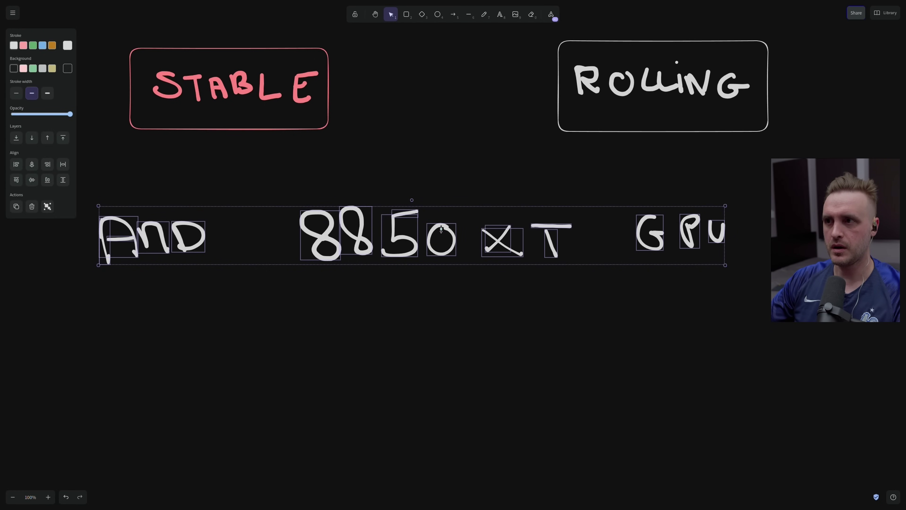
pyautogui.moveTo(435, 213); pyautogui.dragTo(467, 145)
# - Hand-write '- MESA + kernel' under the GPU line and underline it
pyautogui.press('7')
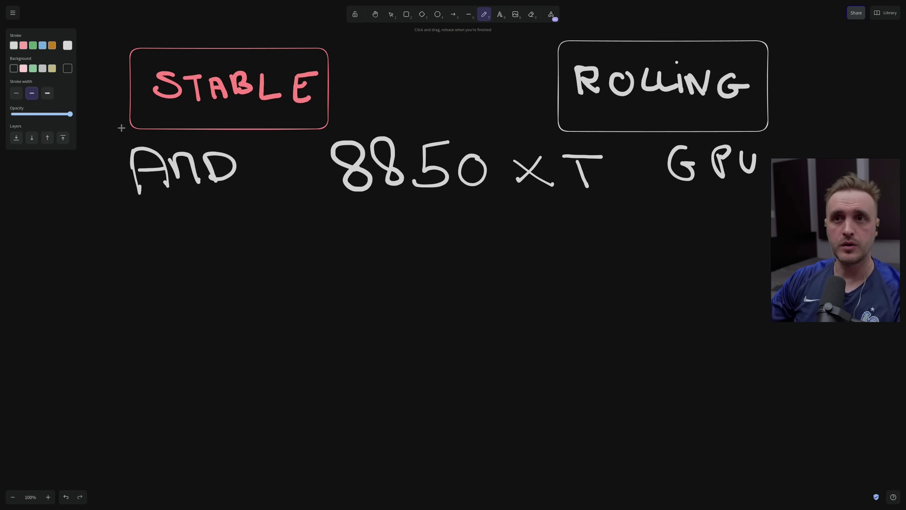
pyautogui.moveTo(12, 242); pyautogui.dragTo(39, 241)
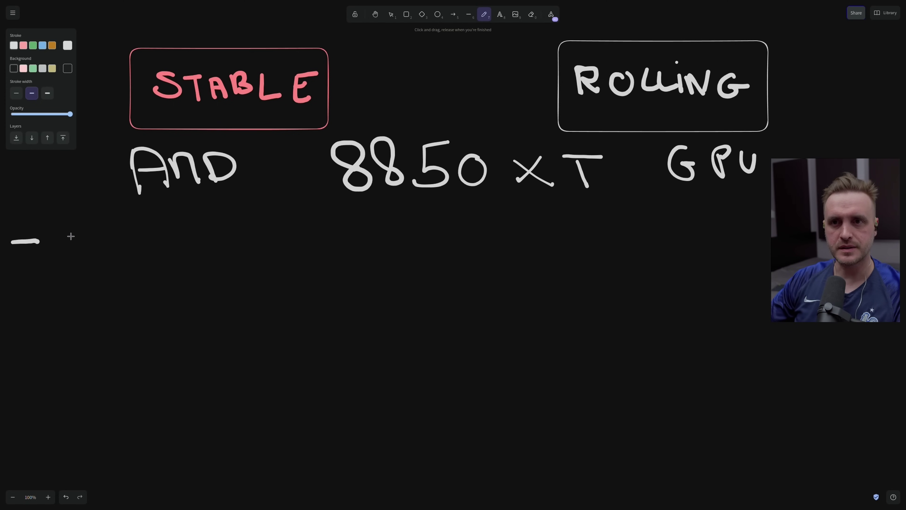
pyautogui.moveTo(62, 249)
pyautogui.mouseDown()
pyautogui.moveTo(61, 223)
pyautogui.moveTo(92, 255)
pyautogui.mouseUp()
pyautogui.moveTo(108, 224)
pyautogui.mouseDown()
pyautogui.moveTo(129, 250)
pyautogui.moveTo(129, 219)
pyautogui.mouseUp()
pyautogui.moveTo(166, 228); pyautogui.dragTo(134, 253)
pyautogui.moveTo(170, 255)
pyautogui.mouseDown()
pyautogui.moveTo(177, 225)
pyautogui.moveTo(189, 251)
pyautogui.mouseUp()
pyautogui.moveTo(169, 246)
pyautogui.mouseDown()
pyautogui.moveTo(227, 255)
pyautogui.moveTo(240, 242)
pyautogui.mouseUp()
pyautogui.moveTo(262, 230)
pyautogui.mouseDown()
pyautogui.moveTo(261, 255)
pyautogui.moveTo(289, 246)
pyautogui.moveTo(334, 256)
pyautogui.mouseUp()
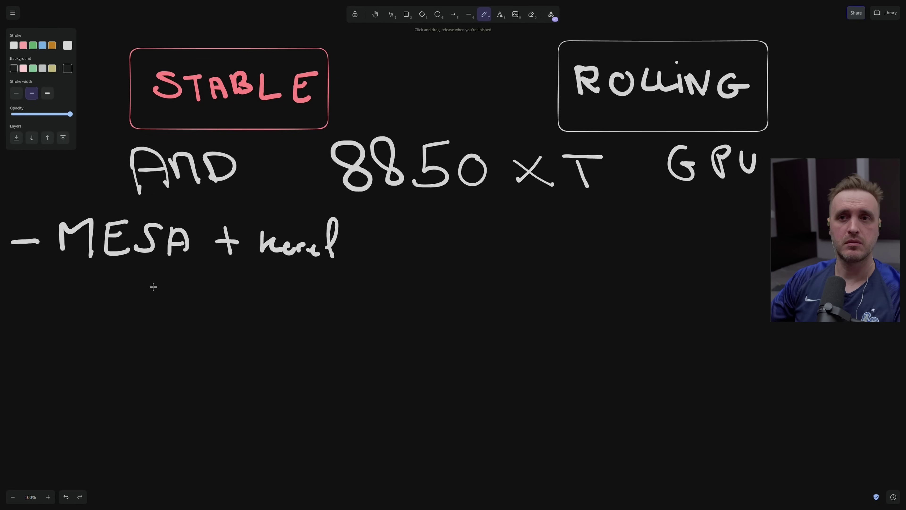
pyautogui.moveTo(72, 268); pyautogui.dragTo(332, 274)
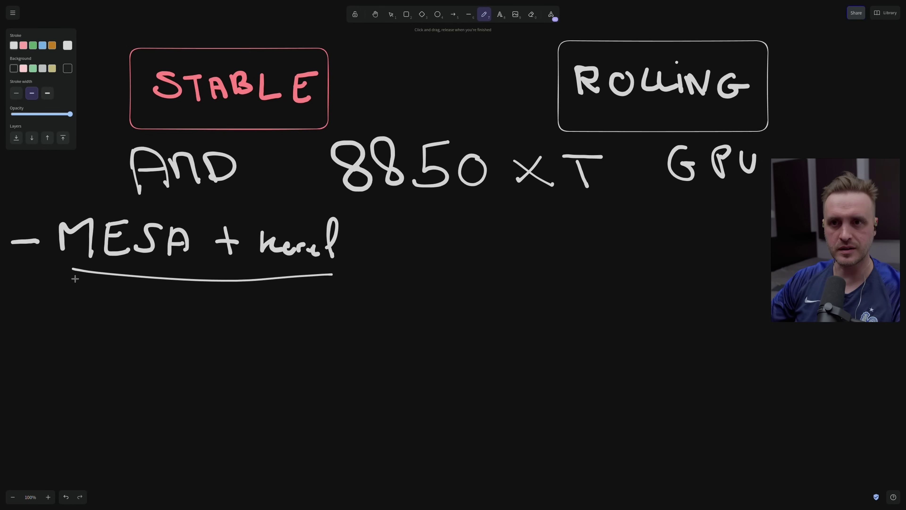
# - Add an arrow hook leading to OLD and double-underline OLD
pyautogui.moveTo(76, 295); pyautogui.dragTo(113, 319)
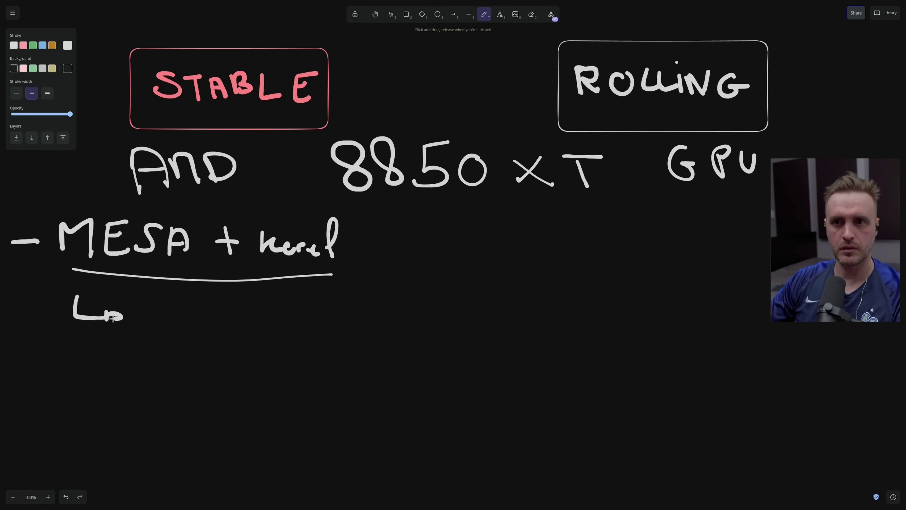
pyautogui.moveTo(177, 301)
pyautogui.mouseDown()
pyautogui.moveTo(174, 320)
pyautogui.moveTo(180, 304)
pyautogui.mouseUp()
pyautogui.moveTo(195, 302); pyautogui.dragTo(220, 314)
pyautogui.moveTo(223, 301)
pyautogui.mouseDown()
pyautogui.moveTo(243, 307)
pyautogui.moveTo(238, 323)
pyautogui.mouseUp()
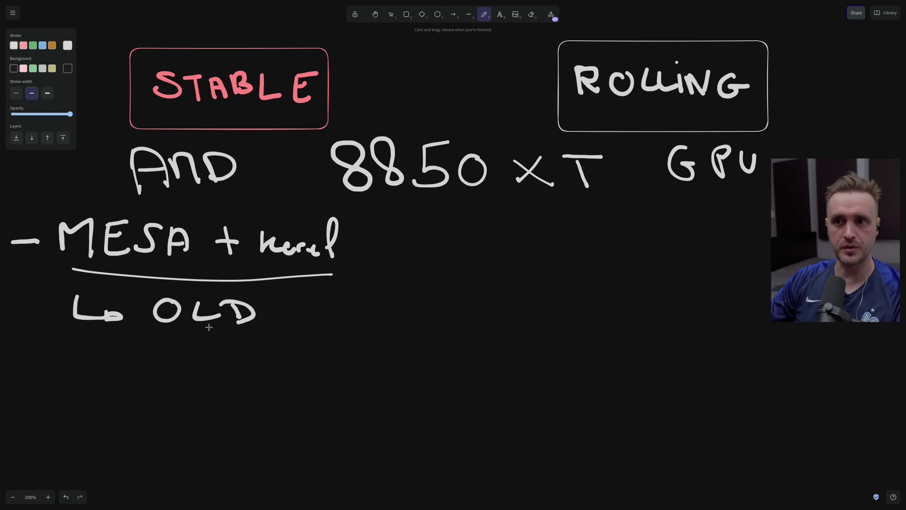
pyautogui.moveTo(163, 327)
pyautogui.mouseDown()
pyautogui.moveTo(258, 329)
pyautogui.moveTo(247, 339)
pyautogui.mouseUp()
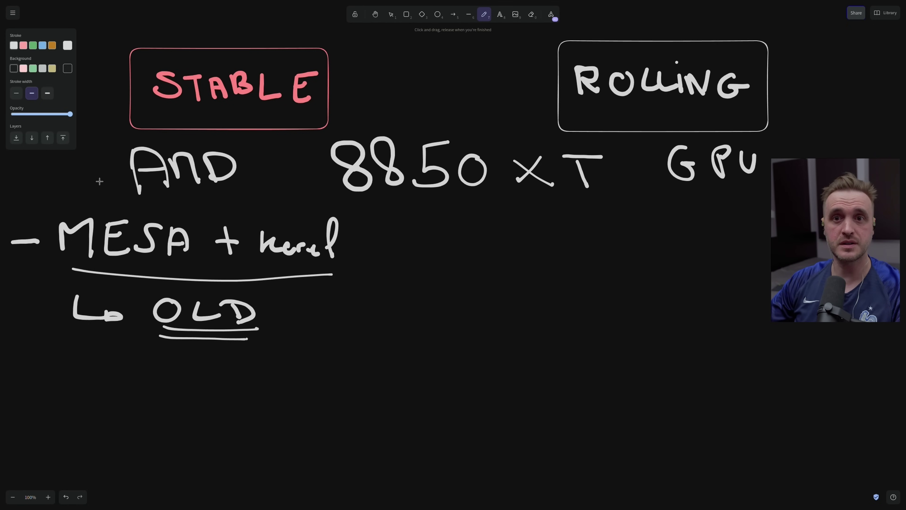
# - Draw a box around the left MESA and OLD notes and another box on the right
pyautogui.moveTo(9, 204)
pyautogui.mouseDown()
pyautogui.moveTo(25, 205)
pyautogui.moveTo(30, 369)
pyautogui.mouseUp()
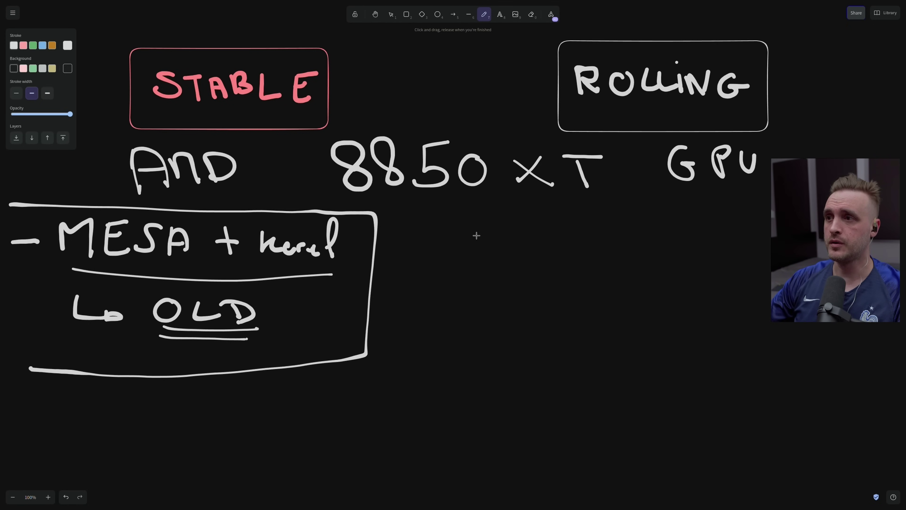
pyautogui.moveTo(476, 215)
pyautogui.mouseDown()
pyautogui.moveTo(491, 362)
pyautogui.moveTo(874, 350)
pyautogui.mouseUp()
pyautogui.moveTo(480, 211); pyautogui.dragTo(771, 195)
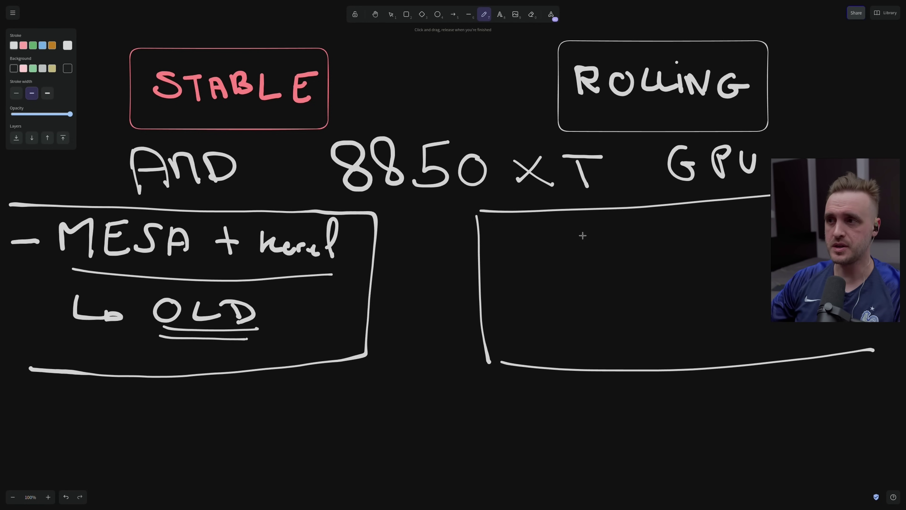
# - Write '- MESA LATEST' in the right box and double-underline LATEST
pyautogui.moveTo(494, 245)
pyautogui.mouseDown()
pyautogui.moveTo(554, 234)
pyautogui.moveTo(576, 254)
pyautogui.moveTo(601, 249)
pyautogui.moveTo(600, 226)
pyautogui.moveTo(610, 250)
pyautogui.mouseUp()
pyautogui.moveTo(642, 250)
pyautogui.mouseDown()
pyautogui.moveTo(648, 230)
pyautogui.moveTo(661, 241)
pyautogui.mouseUp()
pyautogui.moveTo(707, 221)
pyautogui.mouseDown()
pyautogui.moveTo(709, 246)
pyautogui.moveTo(735, 247)
pyautogui.mouseUp()
pyautogui.moveTo(738, 224)
pyautogui.mouseDown()
pyautogui.moveTo(745, 252)
pyautogui.moveTo(766, 236)
pyautogui.mouseUp()
pyautogui.moveTo(778, 225)
pyautogui.mouseDown()
pyautogui.moveTo(785, 245)
pyautogui.moveTo(792, 221)
pyautogui.mouseUp()
pyautogui.moveTo(801, 220)
pyautogui.mouseDown()
pyautogui.moveTo(803, 243)
pyautogui.moveTo(820, 238)
pyautogui.mouseUp()
pyautogui.moveTo(801, 231); pyautogui.dragTo(825, 218)
pyautogui.moveTo(845, 214)
pyautogui.mouseDown()
pyautogui.moveTo(828, 234)
pyautogui.moveTo(867, 235)
pyautogui.moveTo(877, 208)
pyautogui.mouseUp()
pyautogui.moveTo(731, 257); pyautogui.dragTo(864, 247)
pyautogui.moveTo(732, 265); pyautogui.dragTo(851, 263)
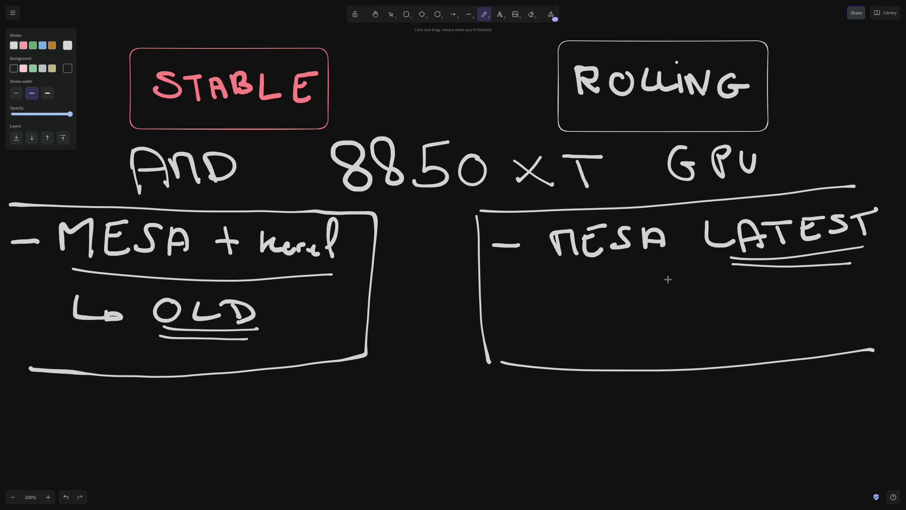
# - Roughly write Kernel below MESA and add small marks under the LATEST underlines
pyautogui.moveTo(563, 277); pyautogui.dragTo(563, 292)
pyautogui.moveTo(588, 273)
pyautogui.mouseDown()
pyautogui.moveTo(589, 299)
pyautogui.moveTo(595, 285)
pyautogui.mouseUp()
pyautogui.moveTo(603, 286); pyautogui.dragTo(621, 291)
pyautogui.moveTo(625, 288)
pyautogui.mouseDown()
pyautogui.moveTo(659, 259)
pyautogui.moveTo(658, 290)
pyautogui.mouseUp()
pyautogui.moveTo(745, 270); pyautogui.dragTo(754, 278)
pyautogui.moveTo(826, 267); pyautogui.dragTo(854, 278)
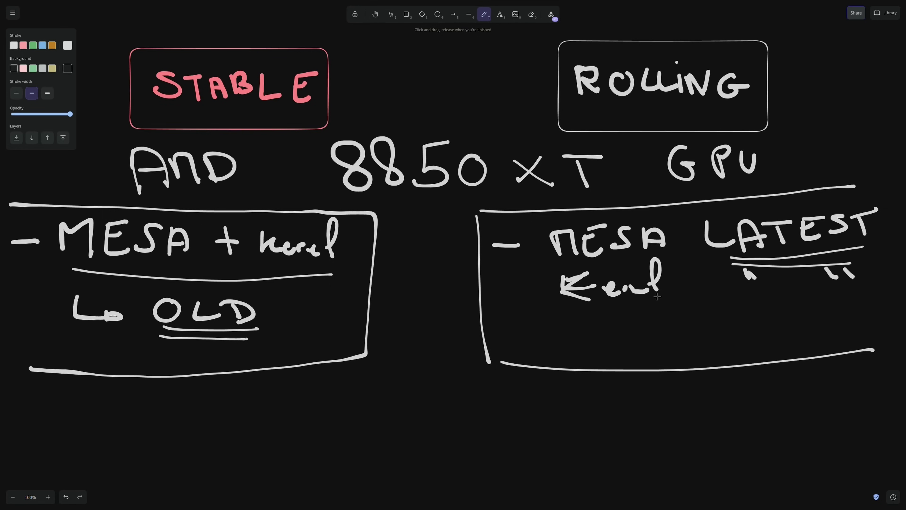
# - Erase the messy Kernel scribble and rewrite Kernel neatly under MESA
pyautogui.click(531, 14)
pyautogui.moveTo(569, 249)
pyautogui.mouseDown()
pyautogui.moveTo(628, 288)
pyautogui.moveTo(657, 275)
pyautogui.moveTo(658, 282)
pyautogui.mouseUp()
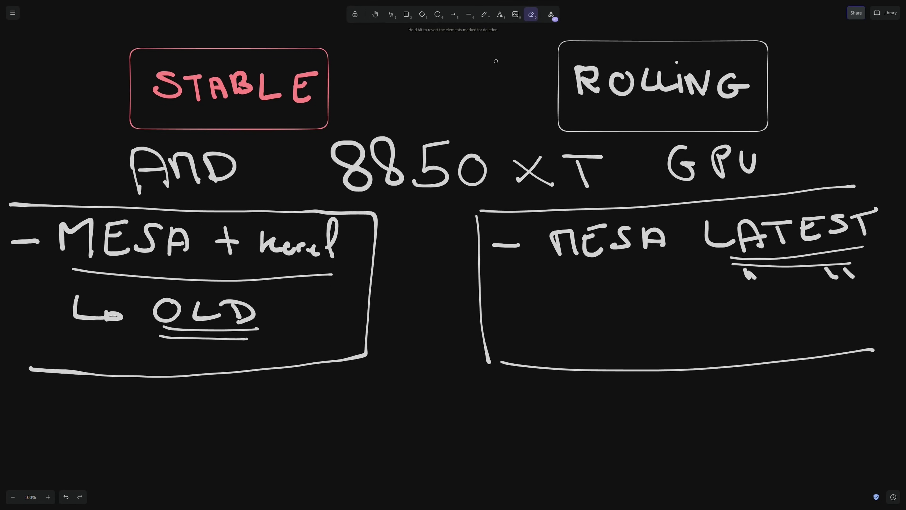
pyautogui.click(484, 15)
pyautogui.moveTo(559, 267)
pyautogui.mouseDown()
pyautogui.moveTo(564, 298)
pyautogui.moveTo(572, 287)
pyautogui.moveTo(619, 280)
pyautogui.moveTo(660, 292)
pyautogui.mouseUp()
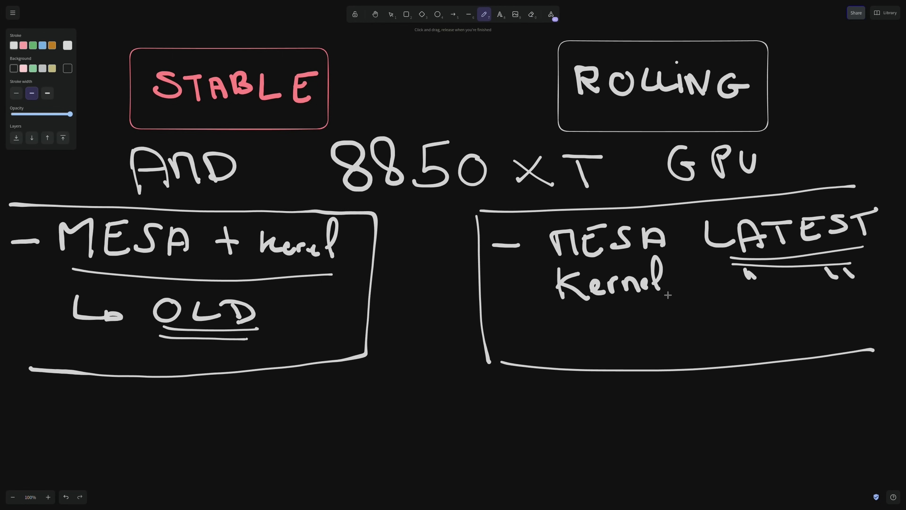
# - Underline and circle the marks below LATEST, start a boxed OK, and add an arrow hook below
pyautogui.moveTo(731, 289); pyautogui.dragTo(843, 294)
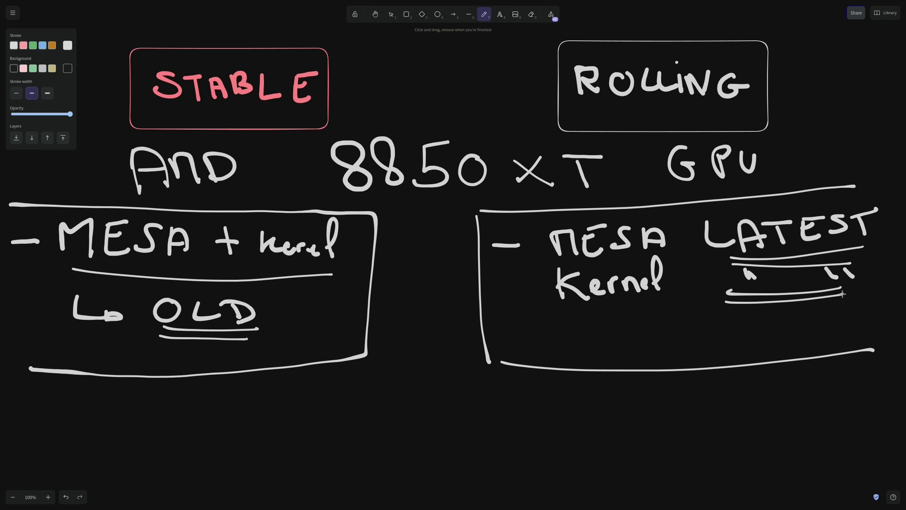
pyautogui.moveTo(743, 267); pyautogui.dragTo(746, 267)
pyautogui.moveTo(832, 262)
pyautogui.mouseDown()
pyautogui.moveTo(833, 283)
pyautogui.moveTo(862, 271)
pyautogui.mouseUp()
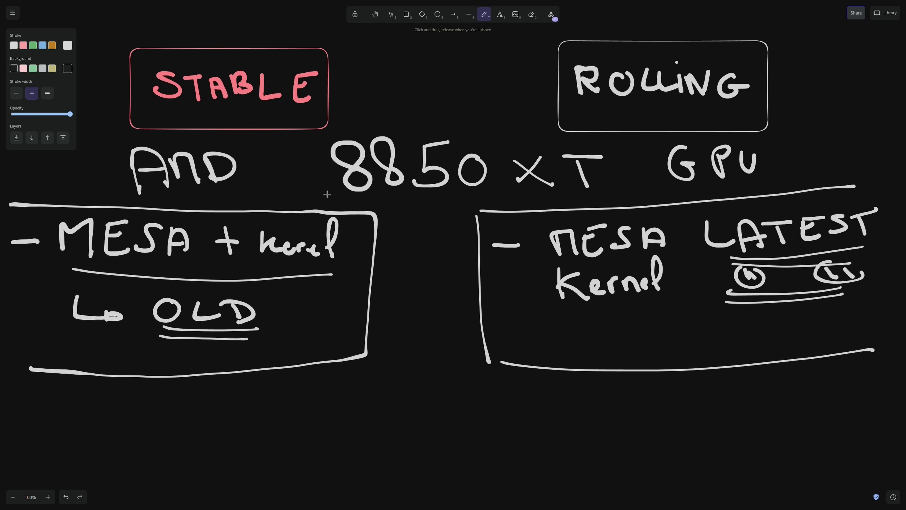
pyautogui.moveTo(638, 325)
pyautogui.mouseDown()
pyautogui.moveTo(612, 318)
pyautogui.moveTo(644, 350)
pyautogui.moveTo(630, 342)
pyautogui.moveTo(671, 333)
pyautogui.mouseUp()
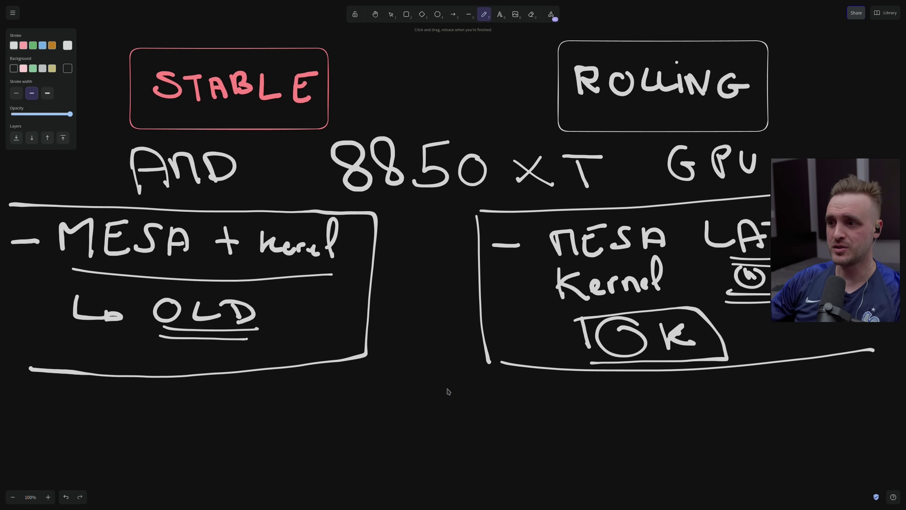
pyautogui.moveTo(444, 379)
pyautogui.mouseDown()
pyautogui.moveTo(463, 410)
pyautogui.moveTo(482, 413)
pyautogui.mouseUp()
# - Write Regression after the hook, then '↳ MORE MAINTENANCE' on the line below
pyautogui.moveTo(522, 387)
pyautogui.mouseDown()
pyautogui.moveTo(544, 414)
pyautogui.moveTo(603, 402)
pyautogui.moveTo(680, 414)
pyautogui.mouseUp()
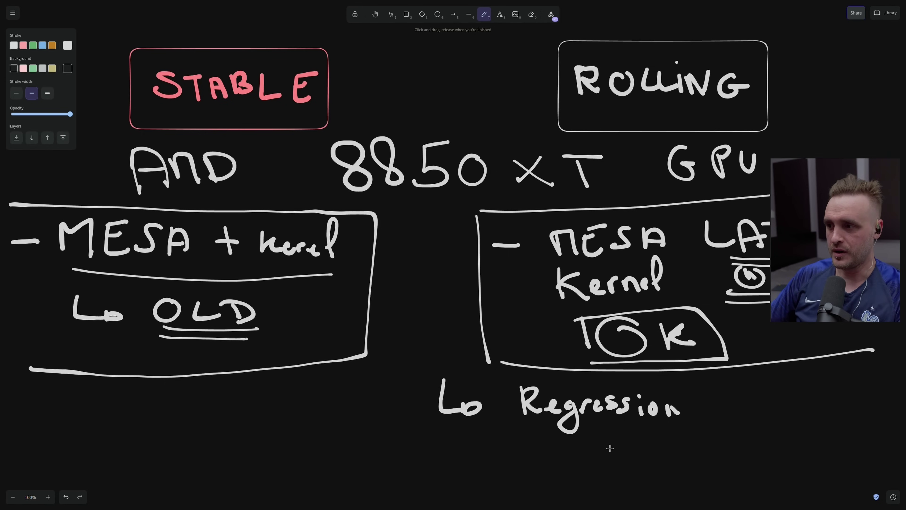
pyautogui.moveTo(450, 436)
pyautogui.mouseDown()
pyautogui.moveTo(471, 461)
pyautogui.moveTo(483, 461)
pyautogui.mouseUp()
pyautogui.moveTo(528, 440); pyautogui.dragTo(553, 462)
pyautogui.moveTo(569, 446)
pyautogui.mouseDown()
pyautogui.moveTo(593, 445)
pyautogui.moveTo(599, 454)
pyautogui.mouseUp()
pyautogui.moveTo(614, 439)
pyautogui.mouseDown()
pyautogui.moveTo(687, 435)
pyautogui.moveTo(682, 447)
pyautogui.moveTo(750, 436)
pyautogui.moveTo(777, 444)
pyautogui.moveTo(794, 427)
pyautogui.moveTo(816, 424)
pyautogui.moveTo(823, 438)
pyautogui.moveTo(859, 425)
pyautogui.moveTo(868, 435)
pyautogui.moveTo(889, 414)
pyautogui.mouseUp()
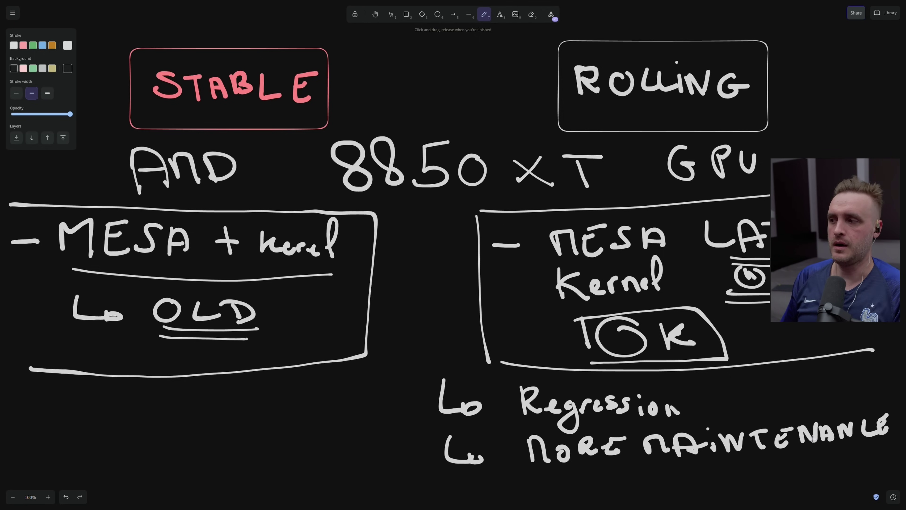
# - Double-underline MAINTENANCE and draw a left-pointing arrow beside MORE MAINTENANCE
pyautogui.moveTo(541, 483); pyautogui.dragTo(845, 451)
pyautogui.moveTo(562, 489); pyautogui.dragTo(816, 472)
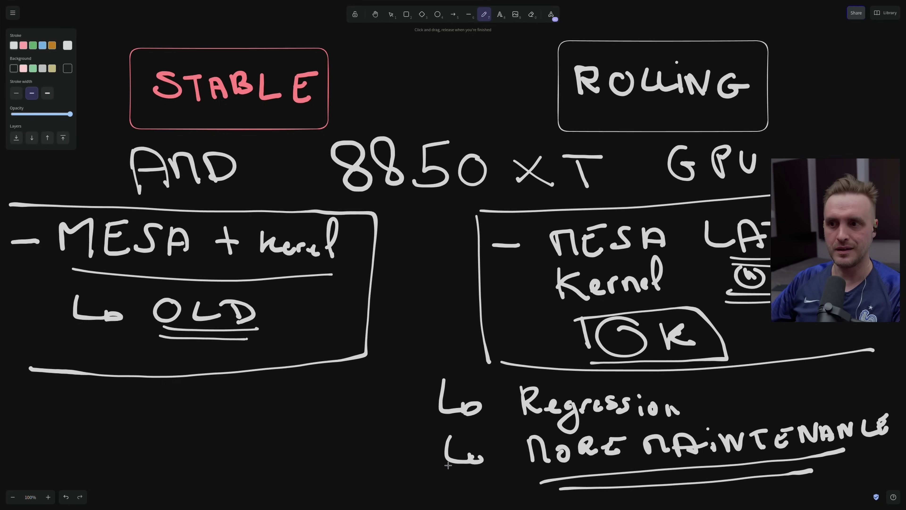
pyautogui.moveTo(417, 435)
pyautogui.mouseDown()
pyautogui.moveTo(358, 435)
pyautogui.moveTo(390, 448)
pyautogui.mouseUp()
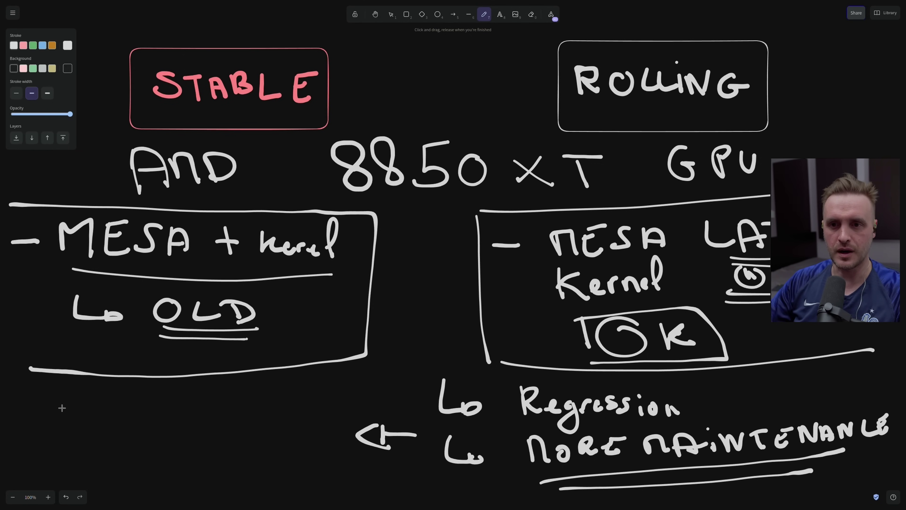
# - Write '↳ TKG' below the left box and underline it
pyautogui.moveTo(37, 396)
pyautogui.mouseDown()
pyautogui.moveTo(38, 414)
pyautogui.moveTo(104, 421)
pyautogui.moveTo(116, 399)
pyautogui.mouseUp()
pyautogui.moveTo(119, 399)
pyautogui.mouseDown()
pyautogui.moveTo(123, 415)
pyautogui.moveTo(144, 415)
pyautogui.mouseUp()
pyautogui.moveTo(171, 395)
pyautogui.mouseDown()
pyautogui.moveTo(157, 403)
pyautogui.moveTo(185, 400)
pyautogui.mouseUp()
pyautogui.moveTo(105, 427); pyautogui.dragTo(198, 420)
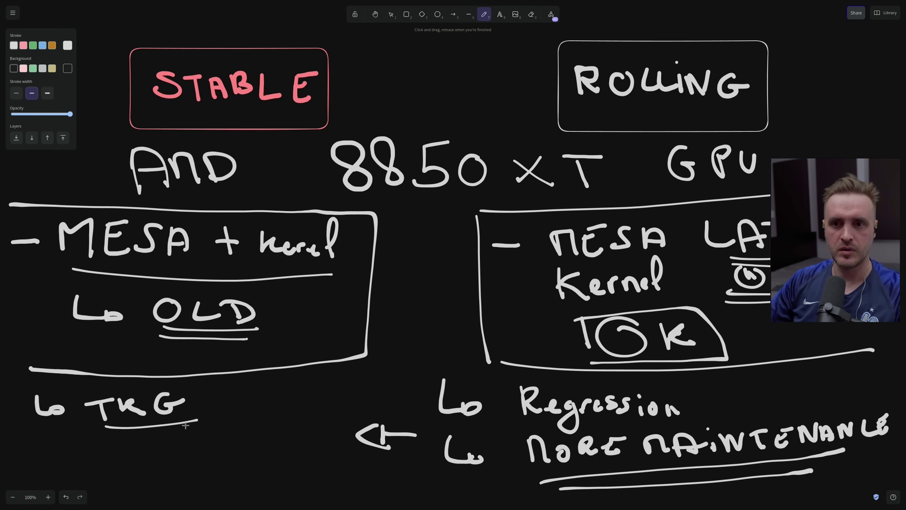
# - Write a '↳ MESA' line below TKG and double-underline it
pyautogui.moveTo(40, 446)
pyautogui.mouseDown()
pyautogui.moveTo(59, 469)
pyautogui.moveTo(124, 473)
pyautogui.moveTo(144, 458)
pyautogui.mouseUp()
pyautogui.moveTo(131, 451)
pyautogui.mouseDown()
pyautogui.moveTo(147, 448)
pyautogui.moveTo(153, 465)
pyautogui.moveTo(196, 462)
pyautogui.mouseUp()
pyautogui.moveTo(215, 439); pyautogui.dragTo(218, 452)
pyautogui.moveTo(222, 451); pyautogui.dragTo(246, 447)
pyautogui.moveTo(246, 451); pyautogui.dragTo(275, 455)
pyautogui.moveTo(284, 436); pyautogui.dragTo(285, 454)
pyautogui.moveTo(297, 438); pyautogui.dragTo(305, 453)
pyautogui.moveTo(119, 484); pyautogui.dragTo(322, 472)
pyautogui.moveTo(159, 493); pyautogui.dragTo(301, 489)
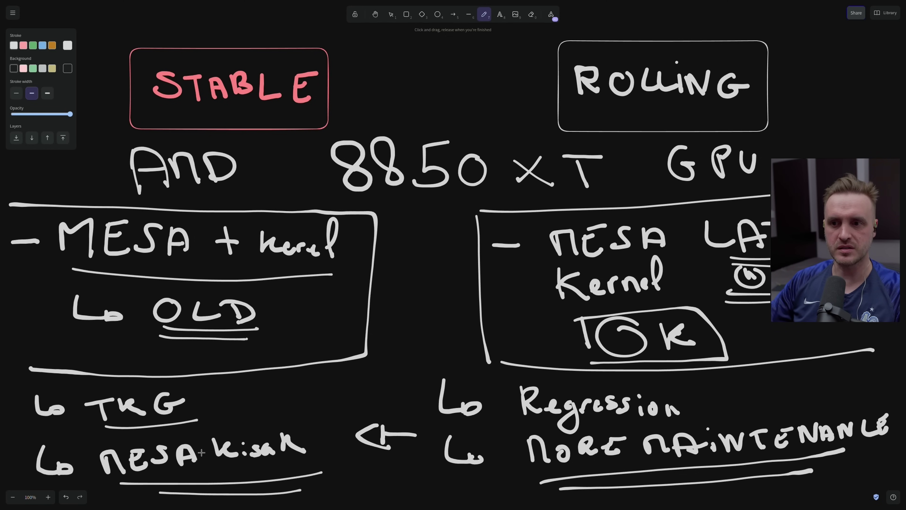
pyautogui.moveTo(202, 452); pyautogui.dragTo(207, 451)
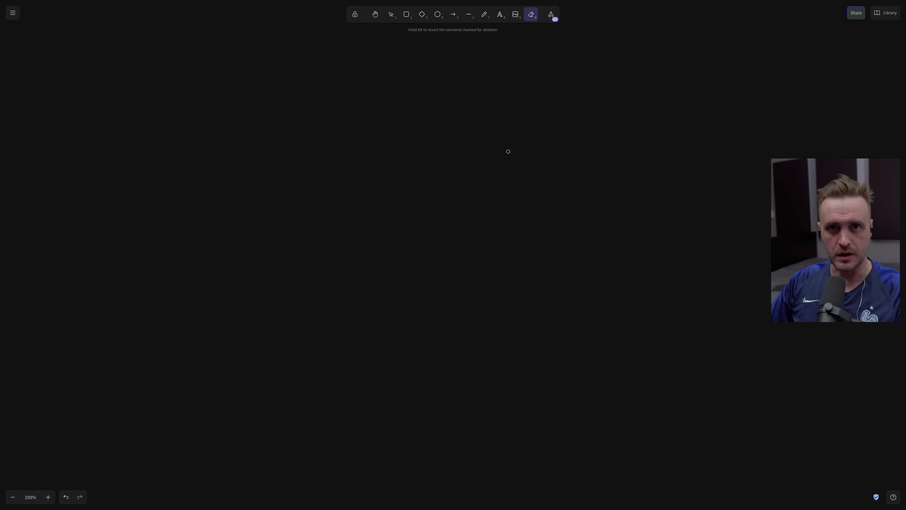
# - Restore the green Mint box on the left with its MINT lettering
pyautogui.press('r')
pyautogui.click(33, 46)
pyautogui.moveTo(87, 53)
pyautogui.mouseDown()
pyautogui.moveTo(87, 74)
pyautogui.moveTo(194, 134)
pyautogui.moveTo(295, 137)
pyautogui.mouseUp()
pyautogui.press('p')
pyautogui.moveTo(107, 109); pyautogui.dragTo(130, 112)
pyautogui.moveTo(152, 77)
pyautogui.mouseDown()
pyautogui.moveTo(156, 106)
pyautogui.moveTo(207, 76)
pyautogui.mouseUp()
pyautogui.moveTo(231, 77); pyautogui.dragTo(262, 75)
# - Draw a blue box on the right and hand-write Cachy OS inside it
pyautogui.click(400, 18)
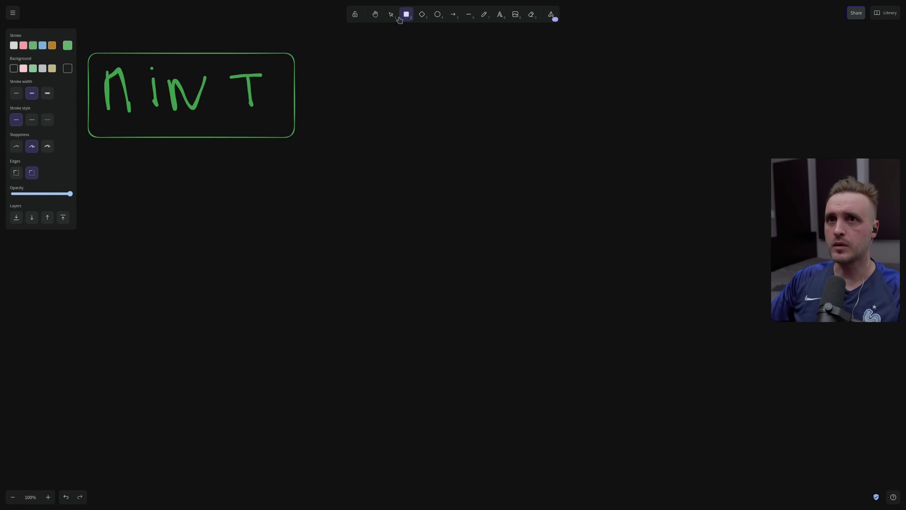
pyautogui.click(42, 45)
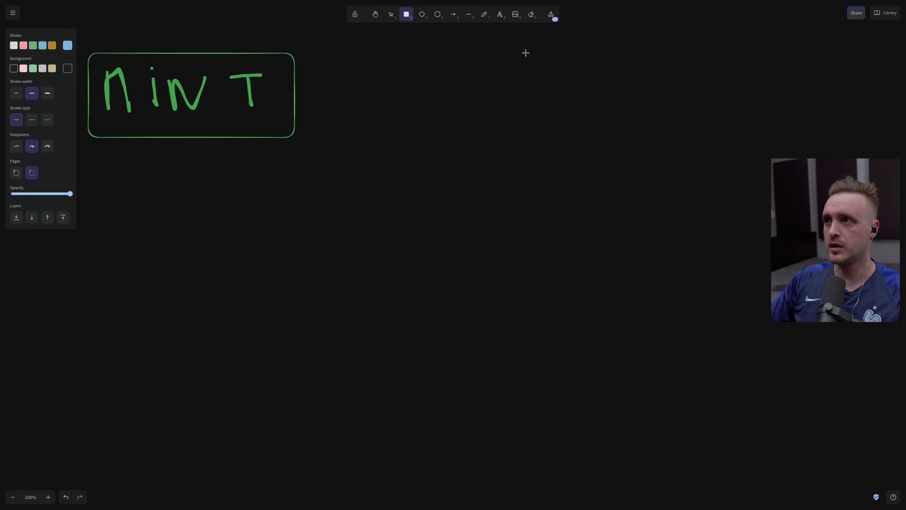
pyautogui.moveTo(520, 48); pyautogui.dragTo(828, 140)
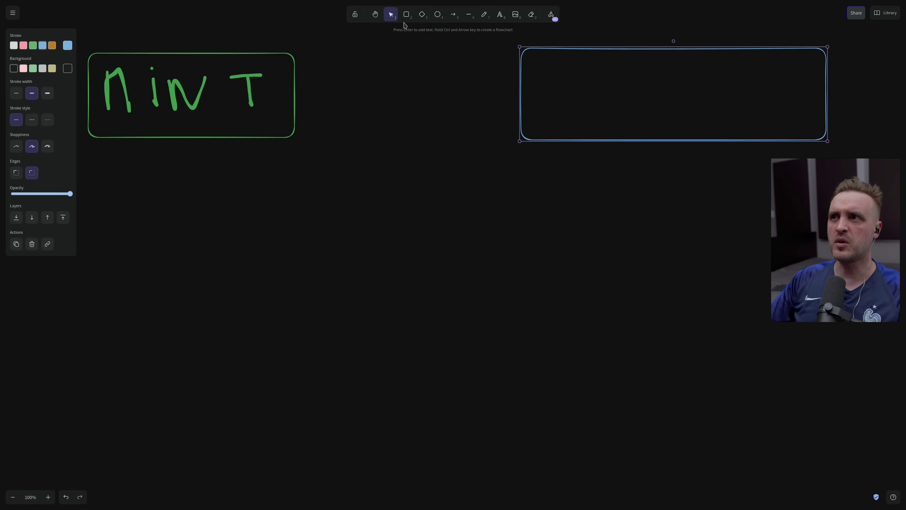
pyautogui.click(484, 15)
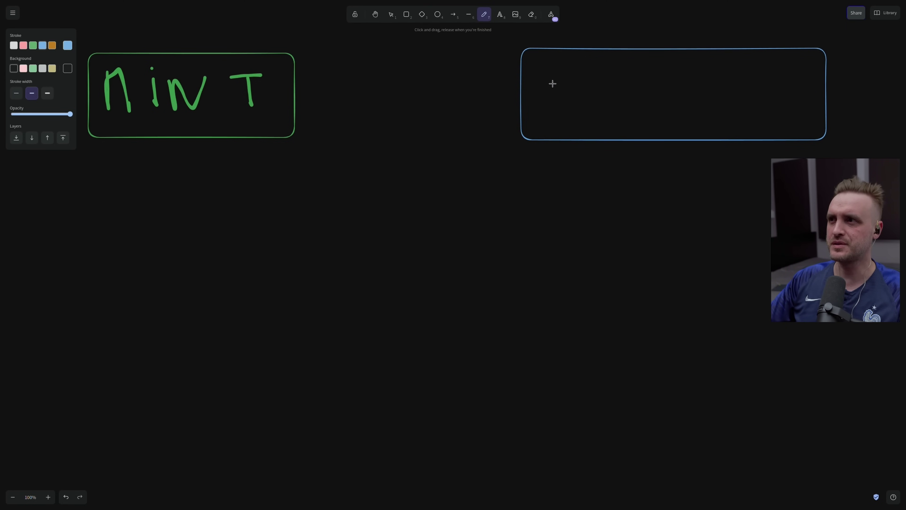
pyautogui.moveTo(573, 74)
pyautogui.mouseDown()
pyautogui.moveTo(564, 71)
pyautogui.moveTo(573, 103)
pyautogui.moveTo(634, 103)
pyautogui.mouseUp()
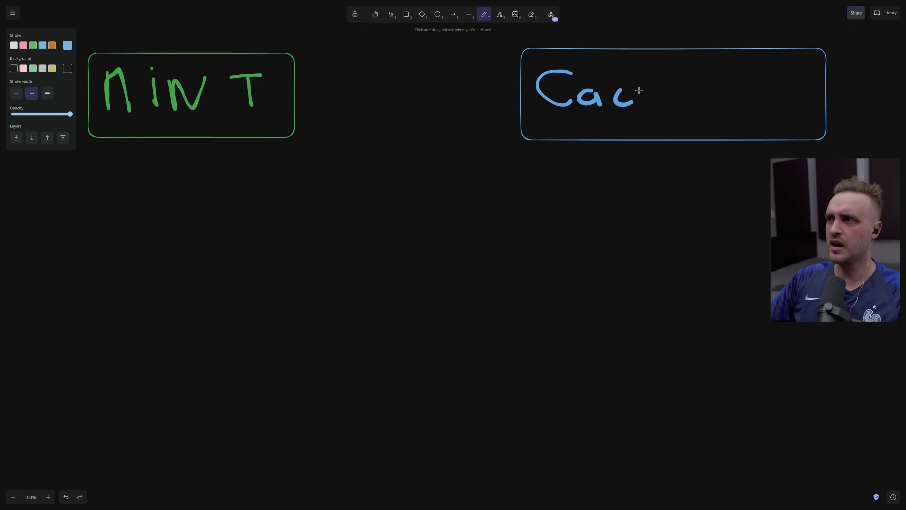
pyautogui.moveTo(637, 72)
pyautogui.mouseDown()
pyautogui.moveTo(639, 104)
pyautogui.moveTo(658, 103)
pyautogui.moveTo(680, 83)
pyautogui.moveTo(671, 126)
pyautogui.mouseUp()
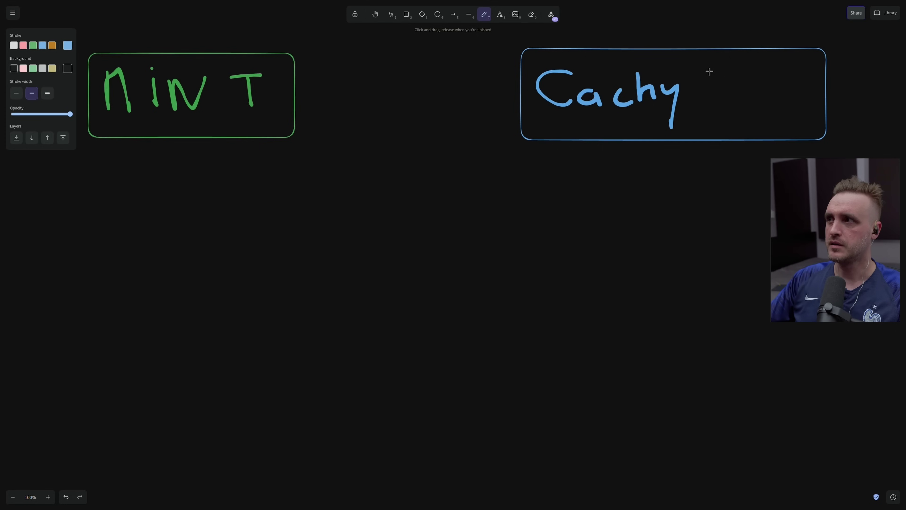
pyautogui.moveTo(728, 63)
pyautogui.mouseDown()
pyautogui.moveTo(767, 97)
pyautogui.moveTo(730, 103)
pyautogui.mouseUp()
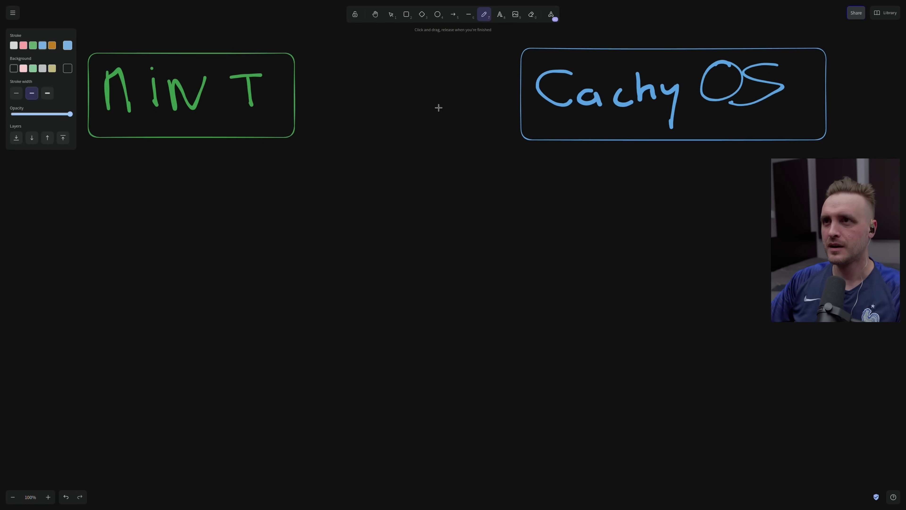
pyautogui.click(14, 46)
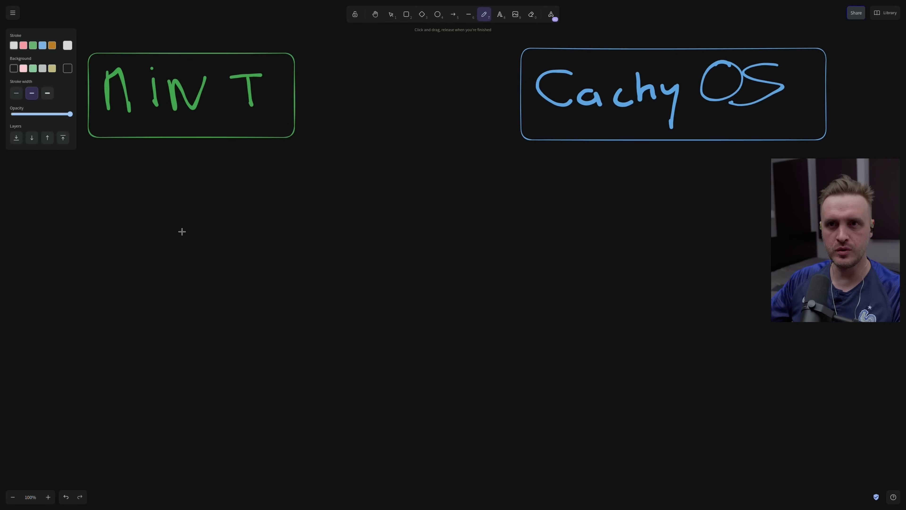
# - Handwrite and underline 'beginner' under Mint and 'Advanced' under Cachy OS in white
pyautogui.moveTo(87, 155)
pyautogui.mouseDown()
pyautogui.moveTo(90, 176)
pyautogui.moveTo(138, 193)
pyautogui.moveTo(232, 177)
pyautogui.mouseUp()
pyautogui.moveTo(85, 197); pyautogui.dragTo(219, 204)
pyautogui.moveTo(101, 206); pyautogui.dragTo(202, 216)
pyautogui.moveTo(543, 183)
pyautogui.mouseDown()
pyautogui.moveTo(540, 157)
pyautogui.moveTo(565, 181)
pyautogui.mouseUp()
pyautogui.moveTo(537, 172)
pyautogui.mouseDown()
pyautogui.moveTo(564, 180)
pyautogui.moveTo(552, 173)
pyautogui.moveTo(594, 157)
pyautogui.moveTo(605, 181)
pyautogui.mouseUp()
pyautogui.moveTo(619, 166); pyautogui.dragTo(704, 188)
pyautogui.moveTo(542, 195); pyautogui.dragTo(691, 195)
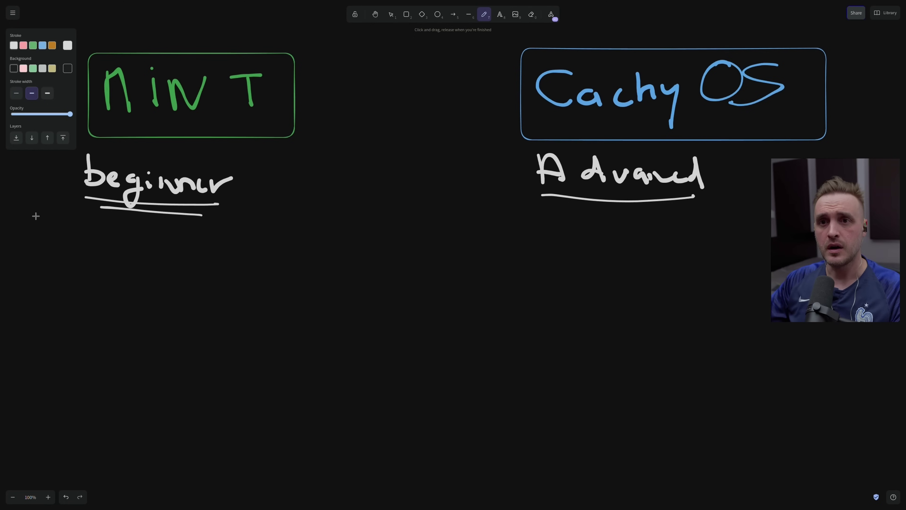
# - Draw an arrow at the left edge and write 'Optimise IT', underlined
pyautogui.moveTo(15, 249)
pyautogui.mouseDown()
pyautogui.moveTo(40, 250)
pyautogui.moveTo(35, 242)
pyautogui.moveTo(50, 256)
pyautogui.moveTo(38, 247)
pyautogui.mouseUp()
pyautogui.moveTo(95, 244)
pyautogui.mouseDown()
pyautogui.moveTo(120, 292)
pyautogui.moveTo(114, 248)
pyautogui.moveTo(113, 255)
pyautogui.moveTo(155, 243)
pyautogui.mouseUp()
pyautogui.moveTo(157, 253)
pyautogui.mouseDown()
pyautogui.moveTo(158, 262)
pyautogui.moveTo(183, 251)
pyautogui.moveTo(210, 266)
pyautogui.moveTo(229, 251)
pyautogui.moveTo(228, 265)
pyautogui.mouseUp()
pyautogui.click(157, 243)
pyautogui.click(216, 245)
pyautogui.moveTo(252, 258); pyautogui.dragTo(264, 264)
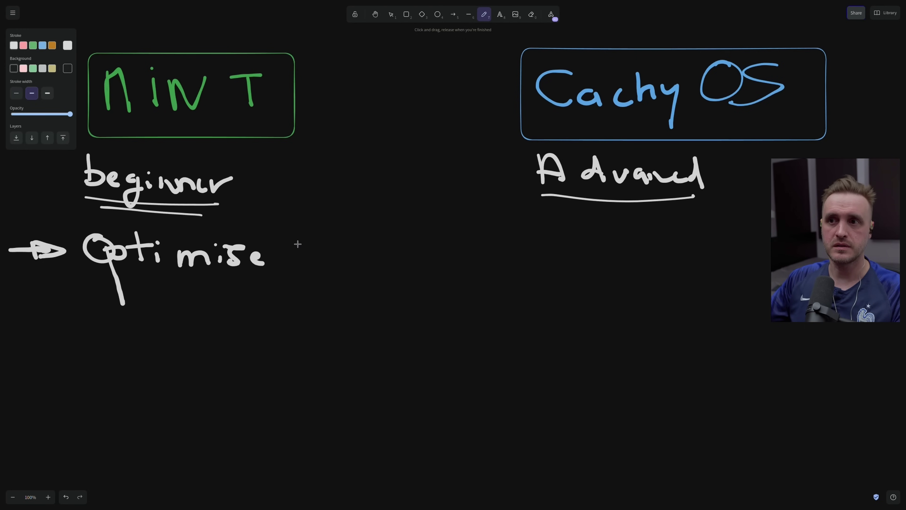
pyautogui.moveTo(299, 237); pyautogui.dragTo(304, 264)
pyautogui.moveTo(278, 236); pyautogui.dragTo(314, 235)
pyautogui.moveTo(292, 265)
pyautogui.mouseDown()
pyautogui.moveTo(287, 237)
pyautogui.moveTo(332, 256)
pyautogui.moveTo(344, 252)
pyautogui.moveTo(356, 227)
pyautogui.mouseUp()
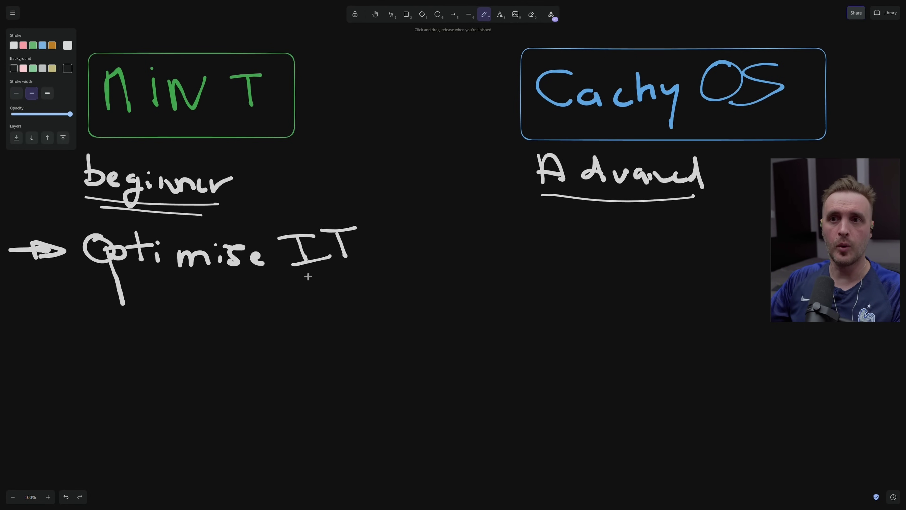
pyautogui.moveTo(85, 276); pyautogui.dragTo(359, 281)
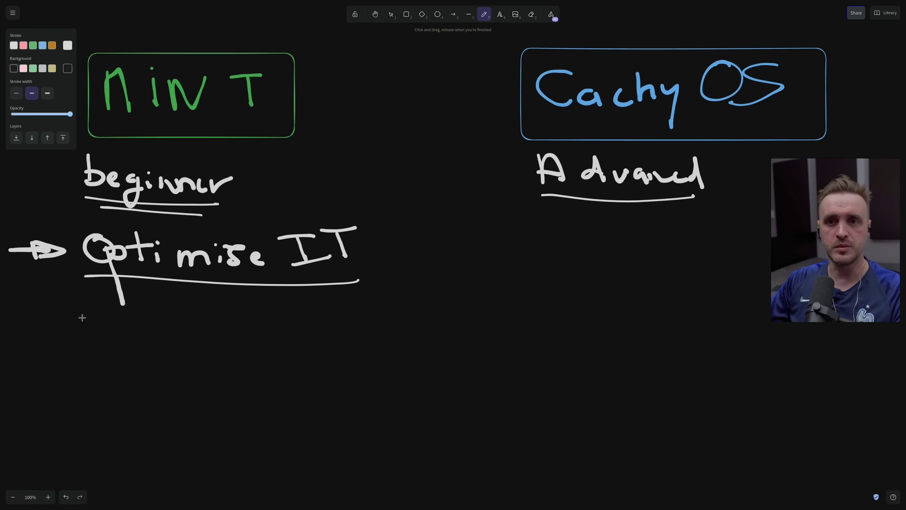
# - Write the underlined AMD heading with a short note beneath it
pyautogui.moveTo(45, 330)
pyautogui.mouseDown()
pyautogui.moveTo(53, 309)
pyautogui.moveTo(65, 330)
pyautogui.mouseUp()
pyautogui.moveTo(41, 320)
pyautogui.mouseDown()
pyautogui.moveTo(91, 305)
pyautogui.moveTo(107, 331)
pyautogui.mouseUp()
pyautogui.moveTo(28, 346); pyautogui.dragTo(131, 342)
pyautogui.moveTo(24, 377); pyautogui.dragTo(64, 399)
pyautogui.moveTo(70, 392); pyautogui.dragTo(109, 396)
pyautogui.moveTo(110, 364); pyautogui.dragTo(130, 392)
# - Write the underlined Nvidia heading to the right with 'Latest drivers' beneath it
pyautogui.moveTo(258, 326)
pyautogui.mouseDown()
pyautogui.moveTo(258, 310)
pyautogui.moveTo(283, 307)
pyautogui.mouseUp()
pyautogui.moveTo(277, 311)
pyautogui.mouseDown()
pyautogui.moveTo(293, 325)
pyautogui.moveTo(390, 337)
pyautogui.mouseUp()
pyautogui.moveTo(237, 365)
pyautogui.mouseDown()
pyautogui.moveTo(256, 385)
pyautogui.moveTo(281, 378)
pyautogui.moveTo(286, 396)
pyautogui.moveTo(343, 367)
pyautogui.mouseUp()
pyautogui.moveTo(351, 382); pyautogui.dragTo(367, 351)
pyautogui.moveTo(373, 382); pyautogui.dragTo(454, 371)
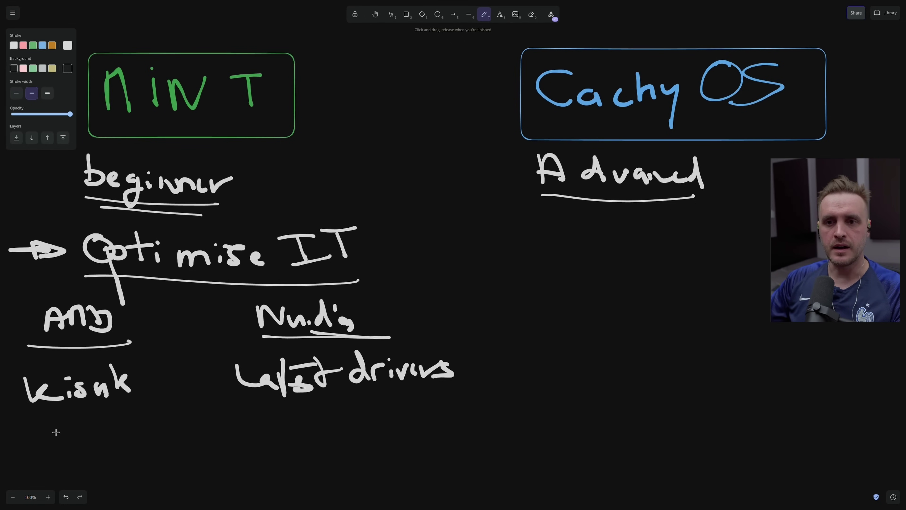
pyautogui.moveTo(56, 427); pyautogui.dragTo(57, 444)
# - Add 'Kernel' below the AMD note and 'TKG' below Latest drivers
pyautogui.moveTo(78, 430)
pyautogui.mouseDown()
pyautogui.moveTo(76, 444)
pyautogui.moveTo(129, 442)
pyautogui.mouseUp()
pyautogui.moveTo(134, 405); pyautogui.dragTo(143, 442)
pyautogui.moveTo(202, 418); pyautogui.dragTo(238, 416)
pyautogui.moveTo(225, 418); pyautogui.dragTo(230, 439)
pyautogui.moveTo(245, 419)
pyautogui.mouseDown()
pyautogui.moveTo(262, 434)
pyautogui.moveTo(293, 431)
pyautogui.mouseUp()
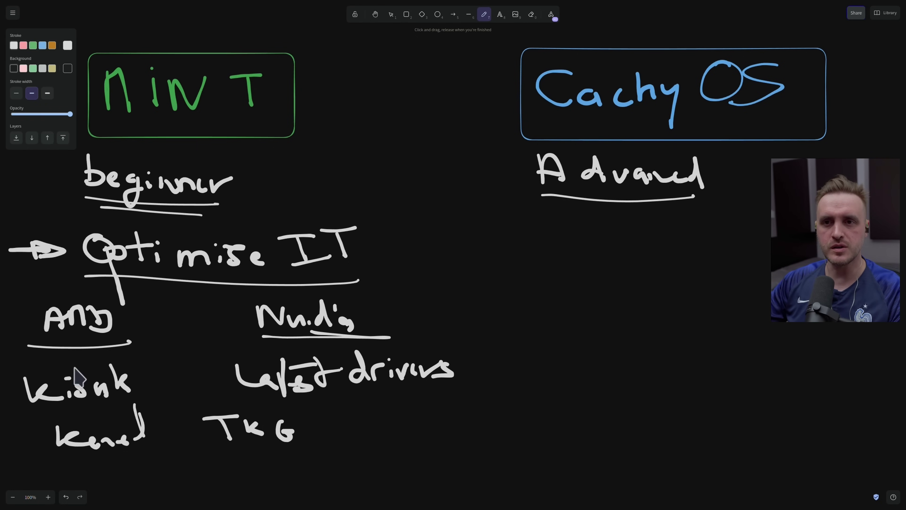
# - Box the AMD and Nvidia headings and draw a line under the Kernel and TKG notes
pyautogui.moveTo(30, 302)
pyautogui.mouseDown()
pyautogui.moveTo(33, 341)
pyautogui.moveTo(126, 305)
pyautogui.moveTo(130, 344)
pyautogui.mouseUp()
pyautogui.moveTo(232, 294)
pyautogui.mouseDown()
pyautogui.moveTo(248, 337)
pyautogui.moveTo(372, 301)
pyautogui.moveTo(390, 305)
pyautogui.moveTo(395, 335)
pyautogui.mouseUp()
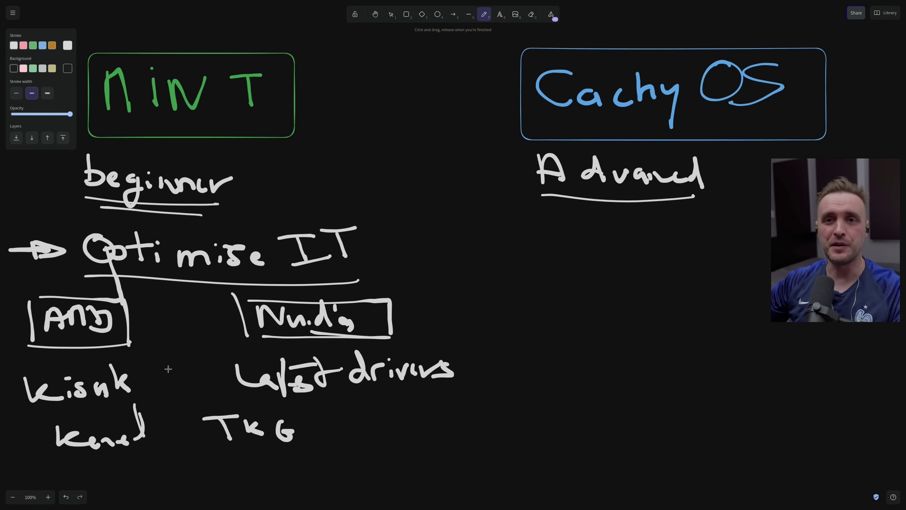
pyautogui.moveTo(8, 455); pyautogui.dragTo(419, 443)
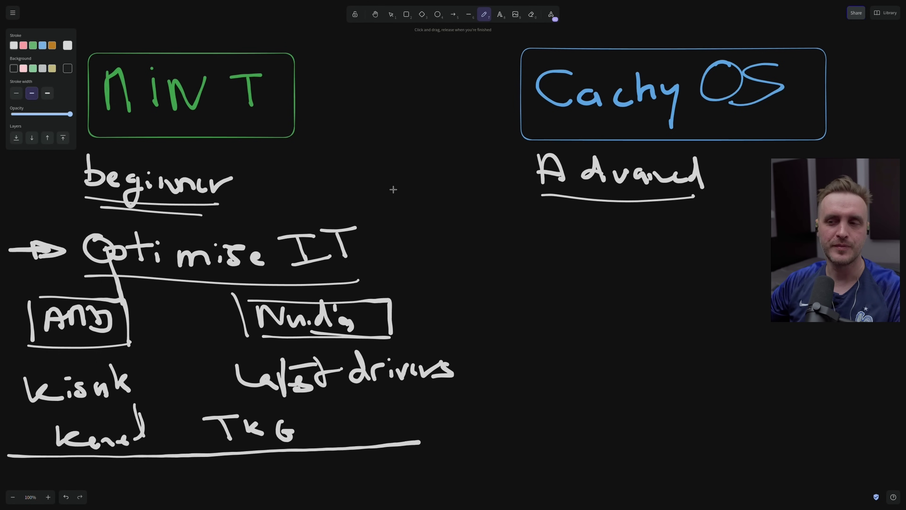
# - Draw a full-height vertical divider between the columns and a horizontal divider under Advanced
pyautogui.moveTo(427, 57); pyautogui.dragTo(426, 345)
pyautogui.moveTo(425, 393); pyautogui.dragTo(427, 447)
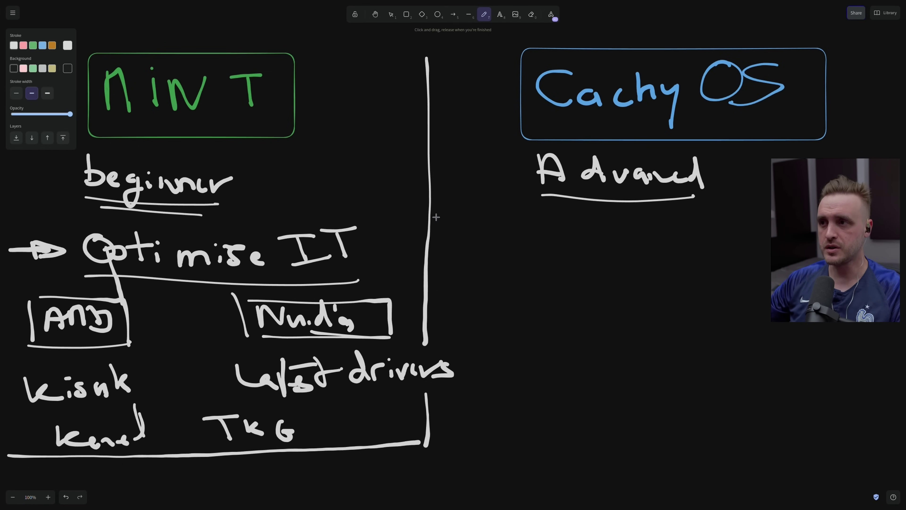
pyautogui.moveTo(436, 217); pyautogui.dragTo(770, 211)
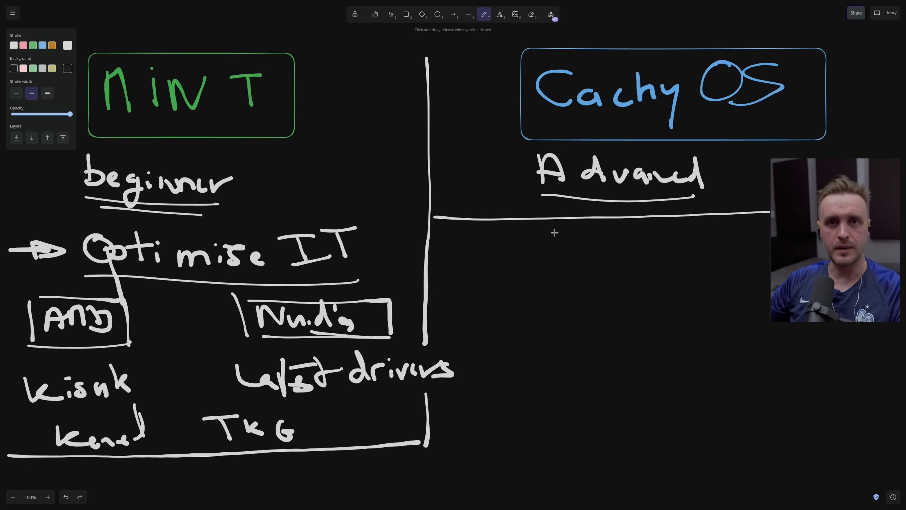
# - Write and underline 'Break' below the horizontal divider
pyautogui.moveTo(486, 239)
pyautogui.mouseDown()
pyautogui.moveTo(492, 273)
pyautogui.moveTo(509, 254)
pyautogui.moveTo(494, 274)
pyautogui.mouseUp()
pyautogui.moveTo(522, 275)
pyautogui.mouseDown()
pyautogui.moveTo(523, 263)
pyautogui.moveTo(535, 264)
pyautogui.mouseUp()
pyautogui.moveTo(548, 263); pyautogui.dragTo(567, 275)
pyautogui.moveTo(586, 244); pyautogui.dragTo(596, 272)
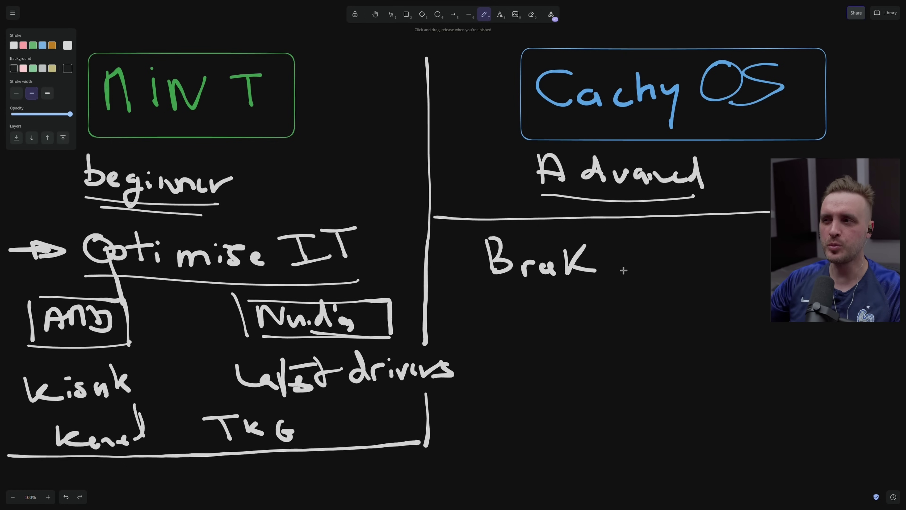
pyautogui.moveTo(489, 284); pyautogui.dragTo(613, 290)
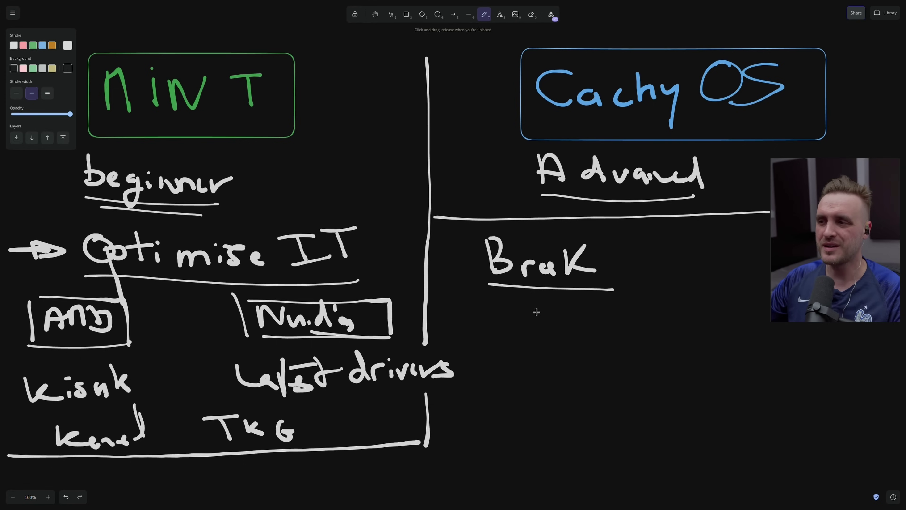
# - Write the underlined LibreOffice note under Break, then a separator line beneath it
pyautogui.moveTo(526, 301)
pyautogui.mouseDown()
pyautogui.moveTo(527, 326)
pyautogui.moveTo(550, 319)
pyautogui.moveTo(596, 331)
pyautogui.mouseUp()
pyautogui.click(609, 313)
pyautogui.click(612, 329)
pyautogui.moveTo(620, 302)
pyautogui.mouseDown()
pyautogui.moveTo(629, 323)
pyautogui.moveTo(653, 323)
pyautogui.moveTo(673, 285)
pyautogui.moveTo(690, 320)
pyautogui.moveTo(716, 327)
pyautogui.moveTo(746, 313)
pyautogui.moveTo(762, 352)
pyautogui.mouseUp()
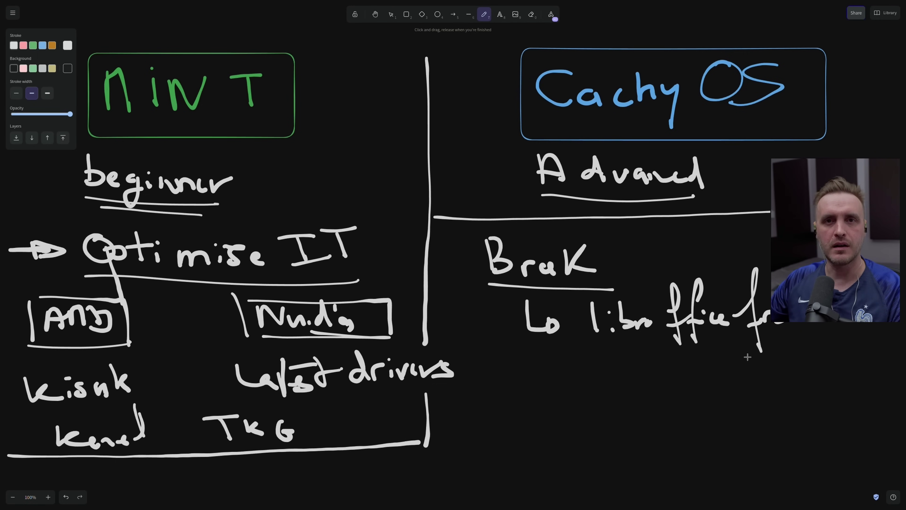
pyautogui.moveTo(592, 343); pyautogui.dragTo(835, 335)
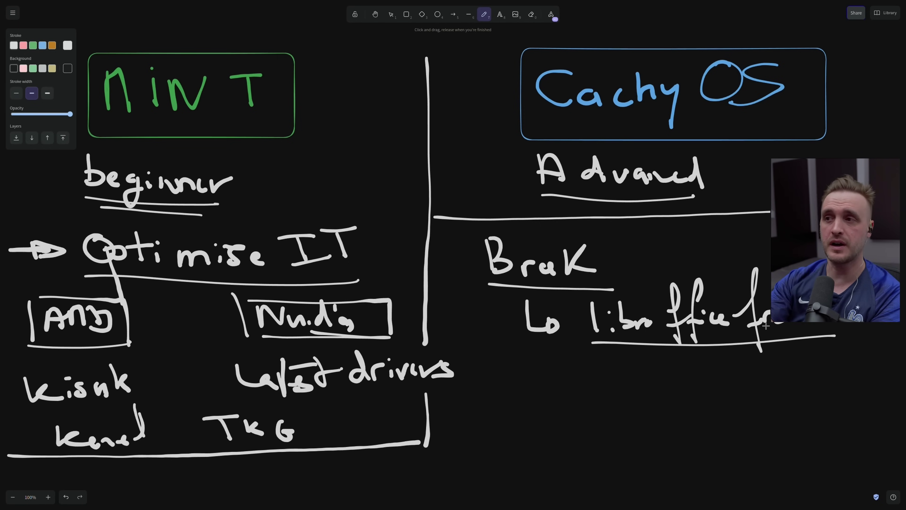
pyautogui.moveTo(442, 352); pyautogui.dragTo(876, 352)
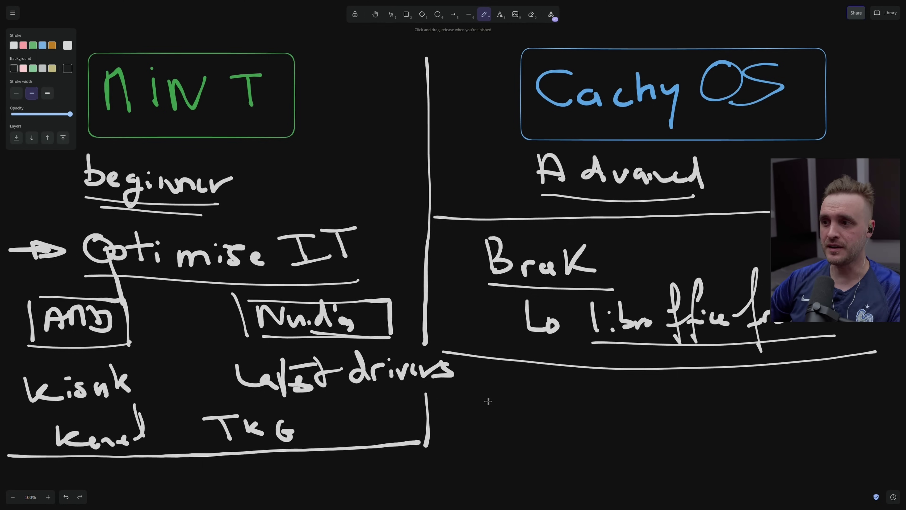
# - Write and underline 'Kernel + Drivers' in the right column
pyautogui.moveTo(477, 385)
pyautogui.mouseDown()
pyautogui.moveTo(486, 409)
pyautogui.moveTo(525, 403)
pyautogui.mouseUp()
pyautogui.moveTo(548, 374); pyautogui.dragTo(553, 404)
pyautogui.moveTo(619, 379)
pyautogui.mouseDown()
pyautogui.moveTo(623, 403)
pyautogui.moveTo(634, 395)
pyautogui.mouseUp()
pyautogui.moveTo(663, 384)
pyautogui.mouseDown()
pyautogui.moveTo(673, 394)
pyautogui.moveTo(708, 383)
pyautogui.moveTo(759, 387)
pyautogui.mouseUp()
pyautogui.moveTo(491, 418); pyautogui.dragTo(762, 417)
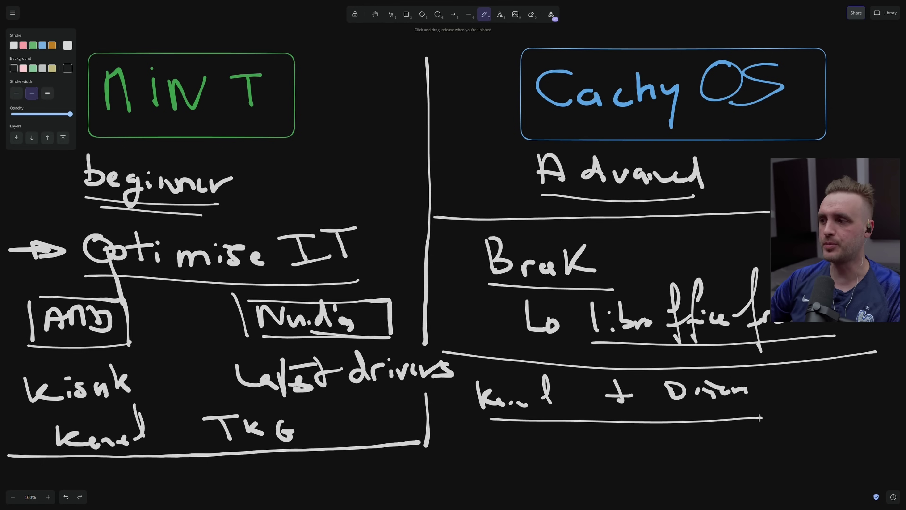
pyautogui.moveTo(786, 375)
pyautogui.mouseDown()
pyautogui.moveTo(825, 396)
pyautogui.moveTo(860, 386)
pyautogui.moveTo(871, 366)
pyautogui.moveTo(863, 385)
pyautogui.mouseUp()
pyautogui.click(819, 371)
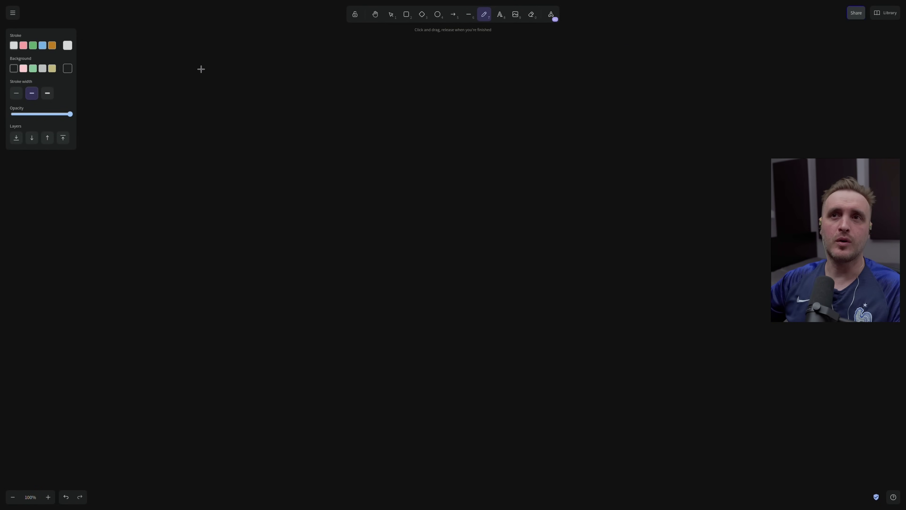
# - Draw a pink-outlined rounded box at the board's top left
pyautogui.click(406, 15)
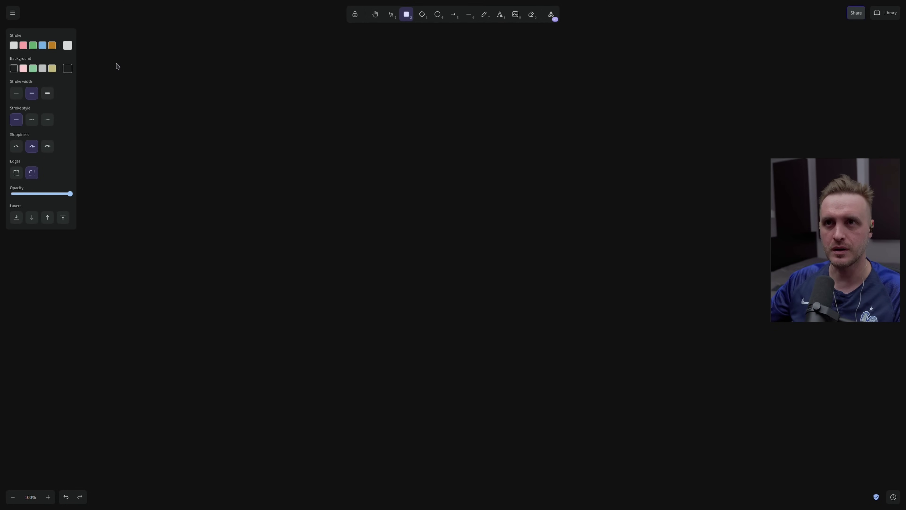
pyautogui.moveTo(96, 40); pyautogui.dragTo(387, 138)
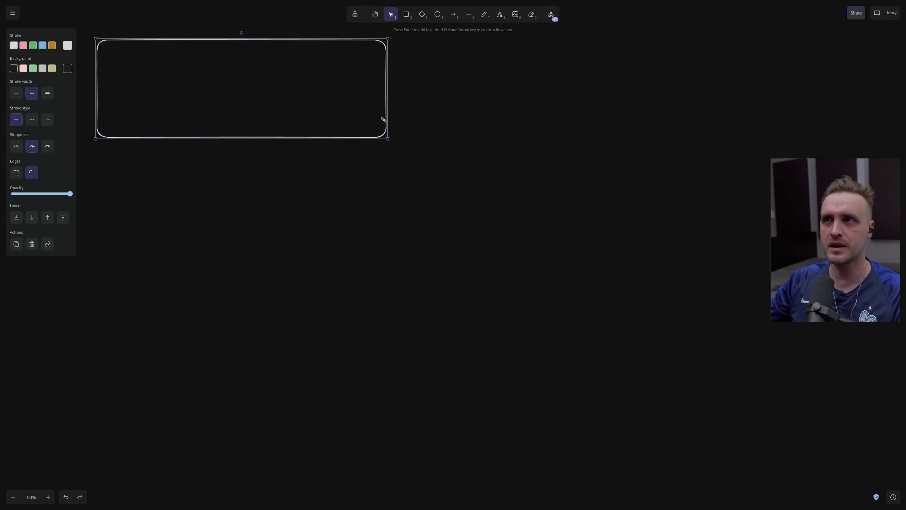
pyautogui.click(23, 45)
pyautogui.moveTo(159, 72)
pyautogui.mouseDown()
pyautogui.moveTo(174, 94)
pyautogui.moveTo(157, 79)
pyautogui.moveTo(119, 102)
pyautogui.moveTo(186, 107)
pyautogui.mouseUp()
# - Handwrite 'STABLE' inside the pink box
pyautogui.click(484, 16)
pyautogui.moveTo(161, 82)
pyautogui.mouseDown()
pyautogui.moveTo(203, 79)
pyautogui.moveTo(241, 104)
pyautogui.moveTo(241, 90)
pyautogui.mouseUp()
pyautogui.moveTo(253, 77)
pyautogui.mouseDown()
pyautogui.moveTo(254, 104)
pyautogui.moveTo(277, 96)
pyautogui.moveTo(266, 93)
pyautogui.moveTo(313, 102)
pyautogui.mouseUp()
pyautogui.moveTo(342, 78); pyautogui.dragTo(342, 103)
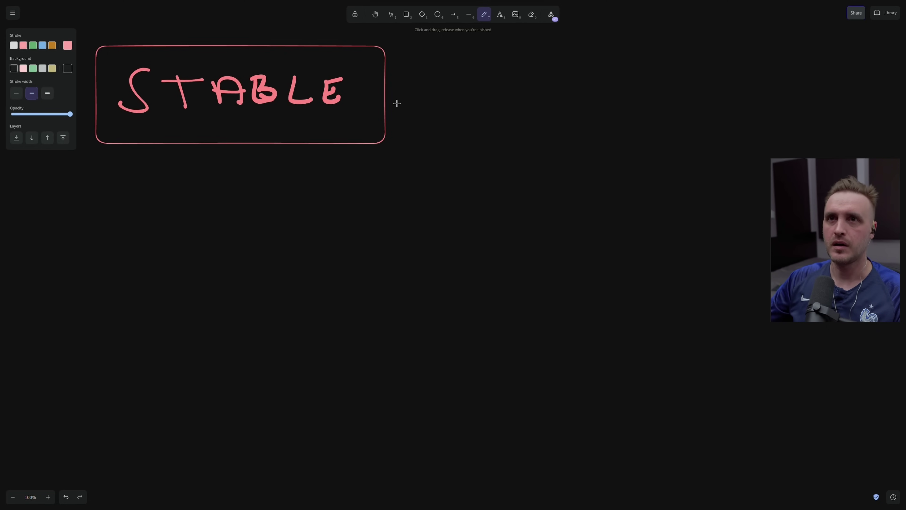
# - Switch to blue and draw the ROLLING box at the top right
pyautogui.click(42, 45)
pyautogui.moveTo(461, 43)
pyautogui.mouseDown()
pyautogui.moveTo(688, 142)
pyautogui.moveTo(735, 74)
pyautogui.moveTo(484, 49)
pyautogui.mouseUp()
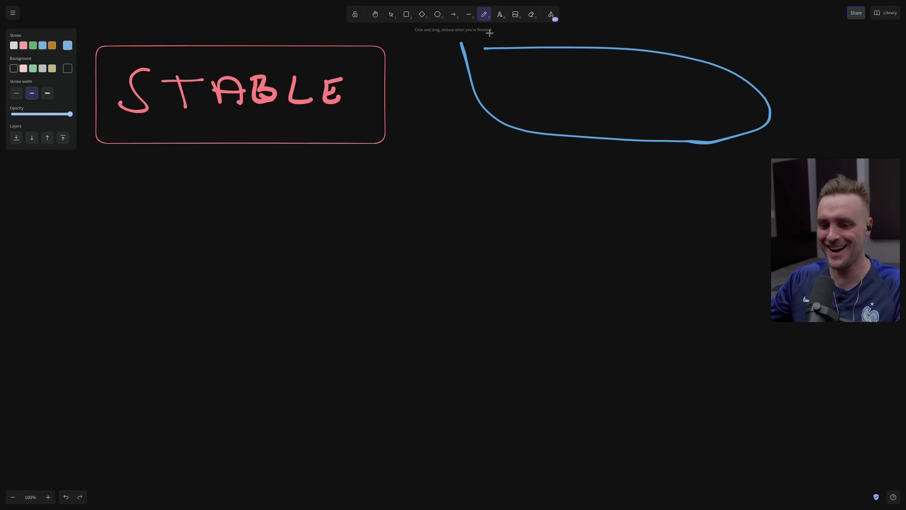
pyautogui.hotkey('ctrl', 'z')
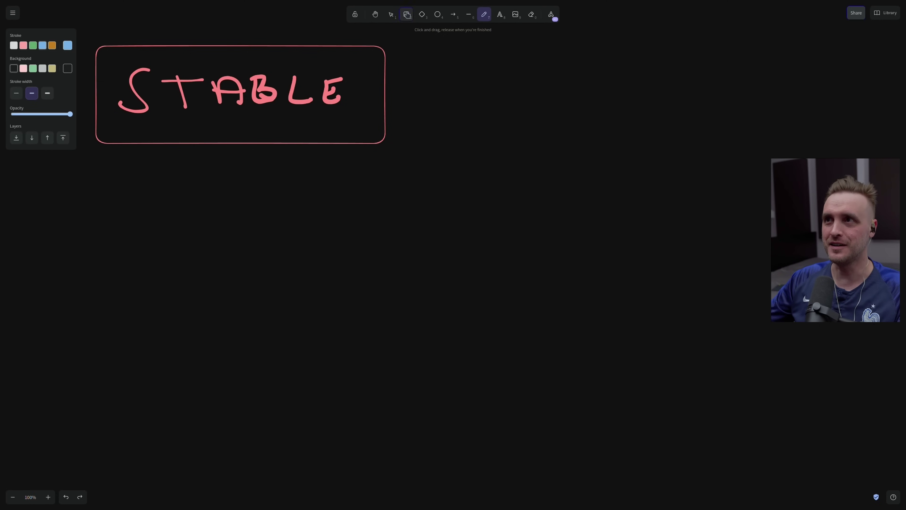
pyautogui.click(406, 14)
pyautogui.moveTo(461, 55); pyautogui.dragTo(797, 154)
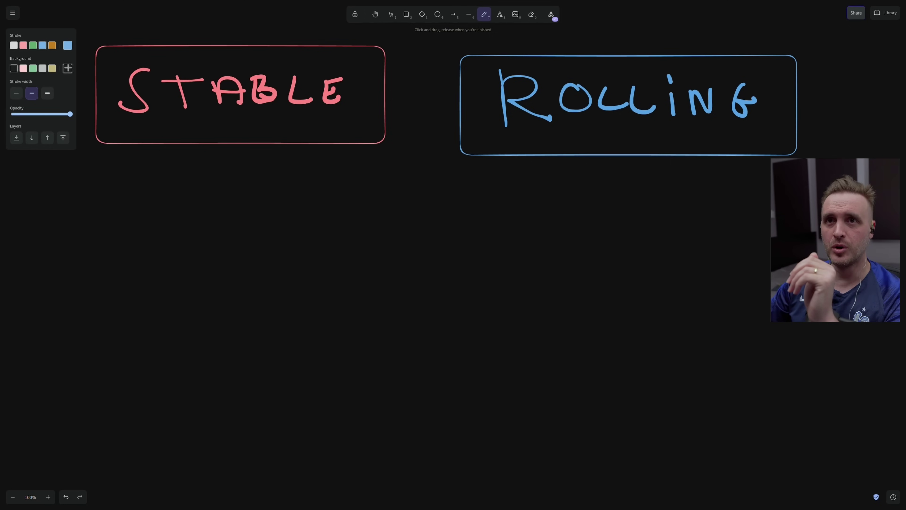
# - In white, handwrite a name below the STABLE box
pyautogui.click(13, 46)
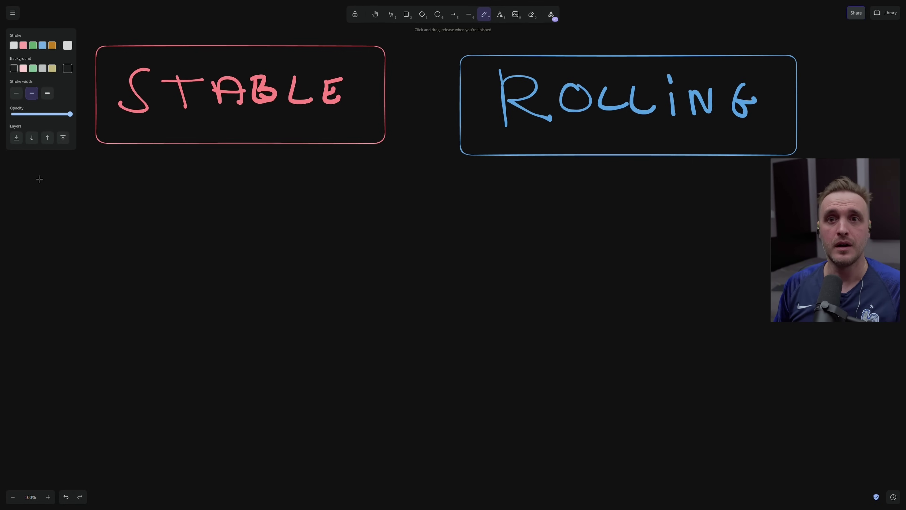
pyautogui.moveTo(24, 171)
pyautogui.mouseDown()
pyautogui.moveTo(33, 189)
pyautogui.moveTo(25, 203)
pyautogui.moveTo(57, 202)
pyautogui.moveTo(72, 189)
pyautogui.moveTo(87, 200)
pyautogui.mouseUp()
pyautogui.moveTo(92, 193)
pyautogui.mouseDown()
pyautogui.moveTo(108, 193)
pyautogui.moveTo(92, 223)
pyautogui.mouseUp()
pyautogui.moveTo(111, 184); pyautogui.dragTo(120, 232)
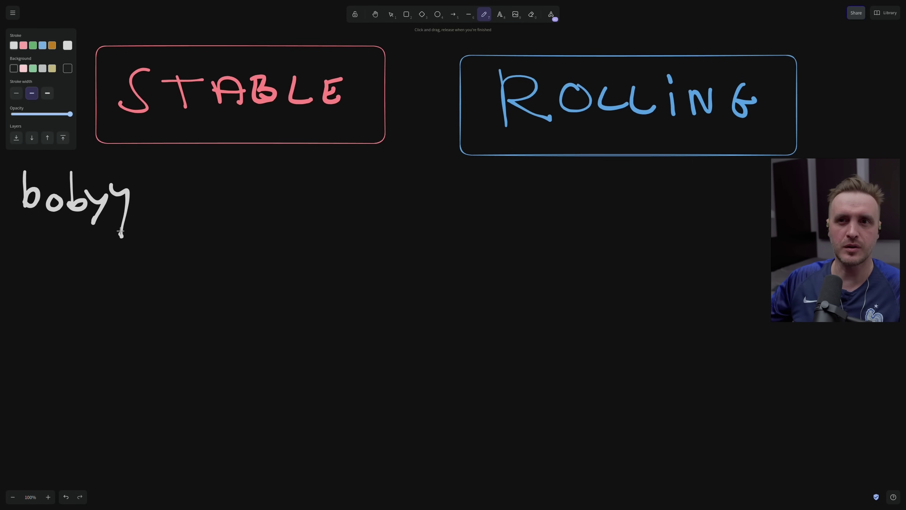
pyautogui.hotkey('ctrl', 'z')
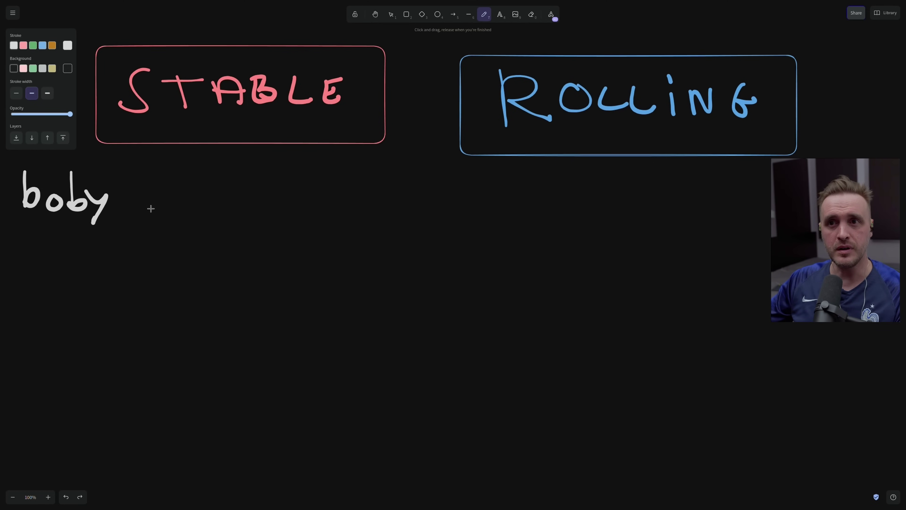
# - Add an arrow to 'AMD 6800XT' after the name and underline the note
pyautogui.moveTo(136, 205); pyautogui.dragTo(173, 207)
pyautogui.moveTo(201, 174)
pyautogui.mouseDown()
pyautogui.moveTo(218, 216)
pyautogui.moveTo(195, 213)
pyautogui.moveTo(211, 195)
pyautogui.mouseUp()
pyautogui.moveTo(225, 180)
pyautogui.mouseDown()
pyautogui.moveTo(225, 212)
pyautogui.moveTo(248, 207)
pyautogui.mouseUp()
pyautogui.moveTo(254, 186)
pyautogui.mouseDown()
pyautogui.moveTo(252, 208)
pyautogui.moveTo(316, 195)
pyautogui.moveTo(321, 168)
pyautogui.mouseUp()
pyautogui.moveTo(330, 185)
pyautogui.mouseDown()
pyautogui.moveTo(326, 194)
pyautogui.moveTo(379, 193)
pyautogui.mouseUp()
pyautogui.moveTo(406, 188); pyautogui.dragTo(402, 206)
pyautogui.moveTo(406, 186); pyautogui.dragTo(437, 184)
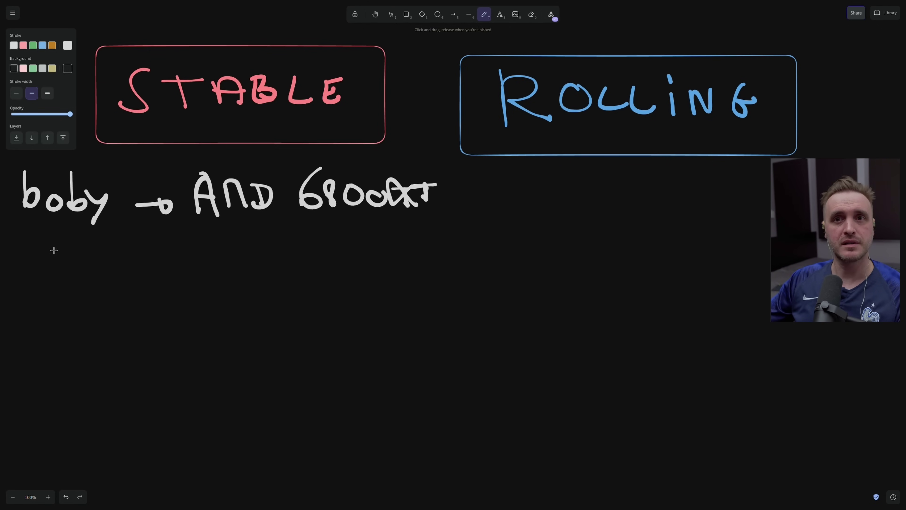
pyautogui.moveTo(20, 230); pyautogui.dragTo(384, 234)
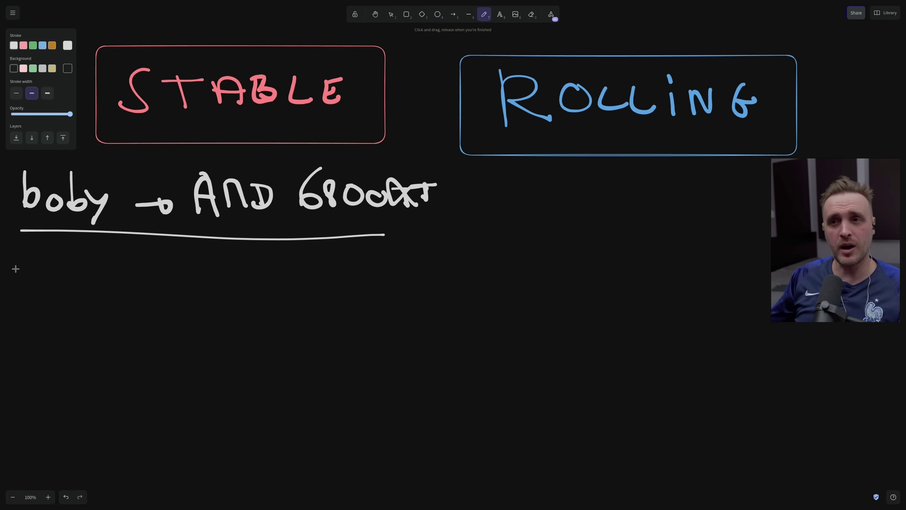
# - Draw a vertical divider down the middle and an underlined name right of it
pyautogui.moveTo(431, 54)
pyautogui.mouseDown()
pyautogui.moveTo(440, 305)
pyautogui.moveTo(431, 492)
pyautogui.mouseUp()
pyautogui.moveTo(469, 170)
pyautogui.mouseDown()
pyautogui.moveTo(480, 195)
pyautogui.moveTo(524, 203)
pyautogui.moveTo(546, 189)
pyautogui.moveTo(560, 207)
pyautogui.mouseUp()
pyautogui.moveTo(472, 215); pyautogui.dragTo(559, 222)
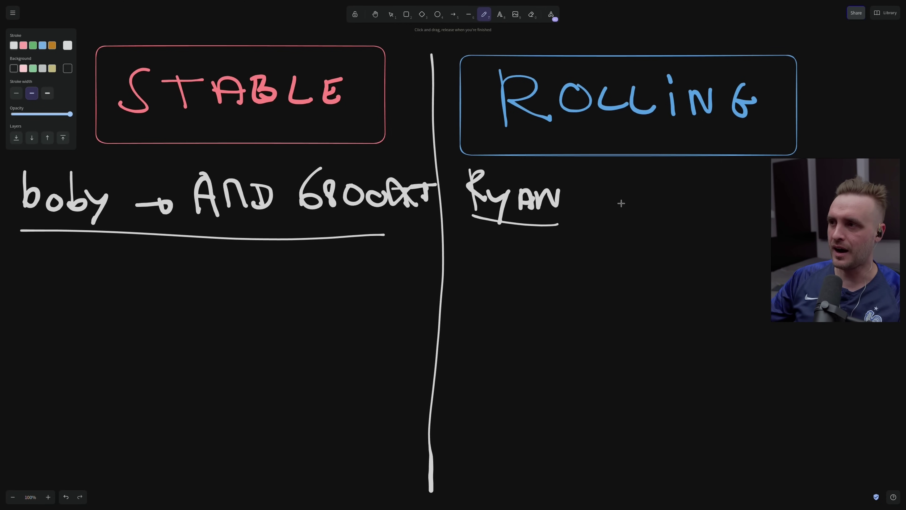
# - Write and underline 'RTX 40' next to the rolling-side name
pyautogui.moveTo(606, 177); pyautogui.dragTo(614, 214)
pyautogui.moveTo(608, 180)
pyautogui.mouseDown()
pyautogui.moveTo(634, 213)
pyautogui.moveTo(654, 212)
pyautogui.moveTo(664, 186)
pyautogui.mouseUp()
pyautogui.moveTo(670, 194)
pyautogui.mouseDown()
pyautogui.moveTo(690, 190)
pyautogui.moveTo(699, 211)
pyautogui.mouseUp()
pyautogui.moveTo(711, 178)
pyautogui.mouseDown()
pyautogui.moveTo(709, 200)
pyautogui.moveTo(734, 199)
pyautogui.mouseUp()
pyautogui.moveTo(736, 179)
pyautogui.mouseDown()
pyautogui.moveTo(742, 212)
pyautogui.moveTo(770, 200)
pyautogui.mouseUp()
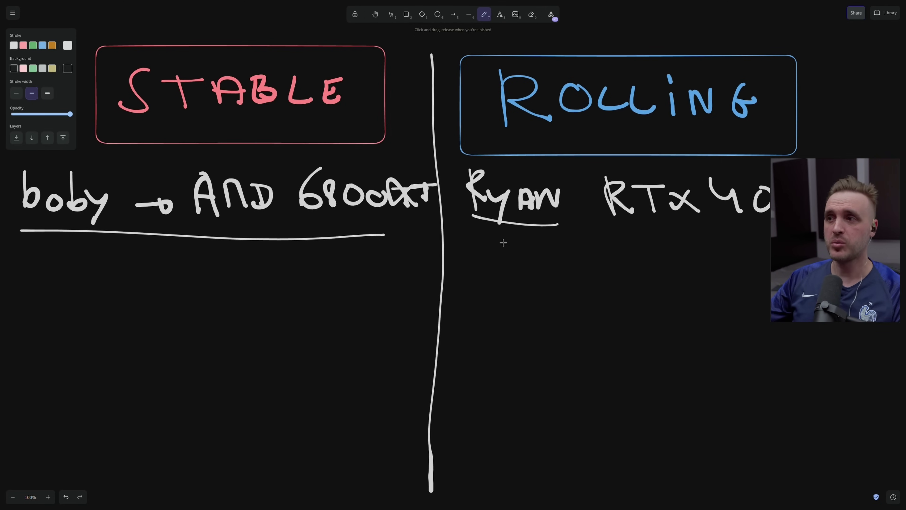
pyautogui.moveTo(617, 224); pyautogui.dragTo(771, 219)
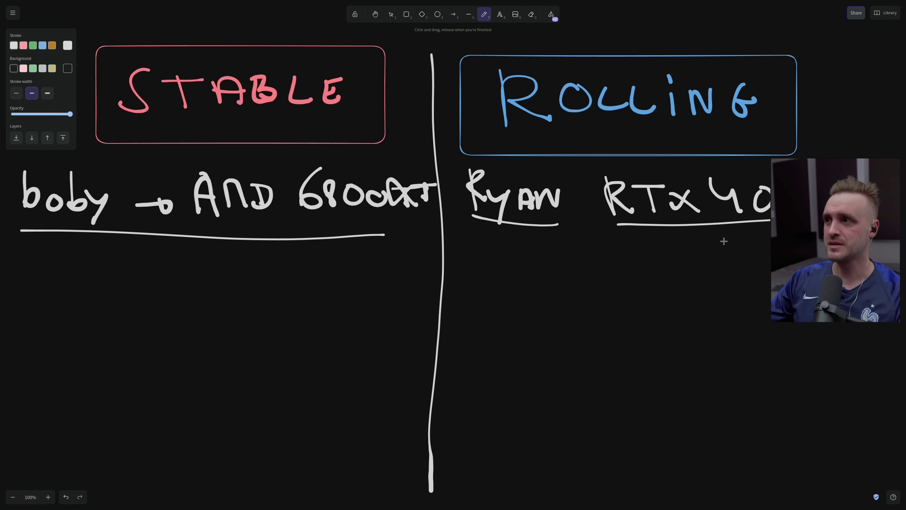
# - Connect RTX 40 to the stable side and write bulleted NO DLSS, NO RTX +, NO WAYLAND
pyautogui.moveTo(682, 229)
pyautogui.mouseDown()
pyautogui.moveTo(690, 300)
pyautogui.moveTo(402, 309)
pyautogui.moveTo(406, 318)
pyautogui.mouseUp()
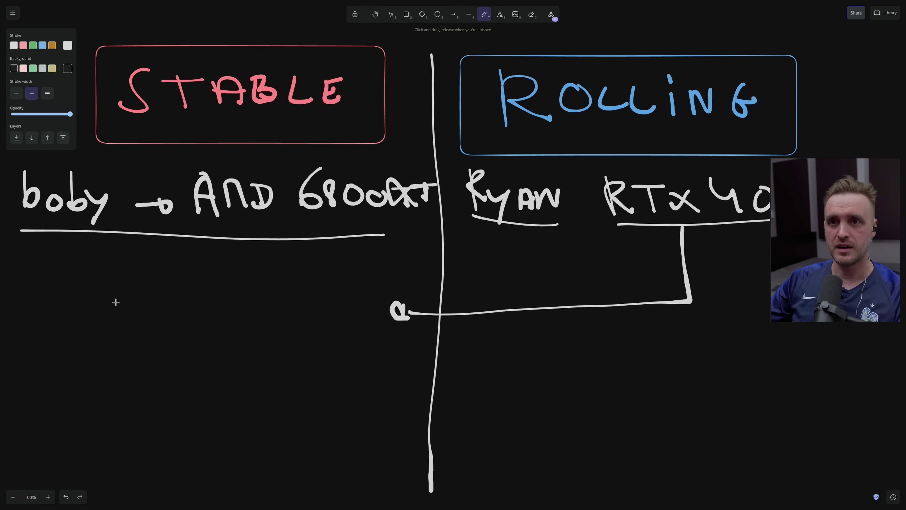
pyautogui.moveTo(267, 235); pyautogui.dragTo(428, 235)
pyautogui.moveTo(157, 309); pyautogui.dragTo(186, 282)
pyautogui.moveTo(205, 288); pyautogui.dragTo(200, 286)
pyautogui.moveTo(232, 282)
pyautogui.mouseDown()
pyautogui.moveTo(250, 298)
pyautogui.moveTo(320, 297)
pyautogui.mouseUp()
pyautogui.moveTo(156, 339)
pyautogui.mouseDown()
pyautogui.moveTo(204, 333)
pyautogui.moveTo(311, 330)
pyautogui.moveTo(344, 320)
pyautogui.mouseUp()
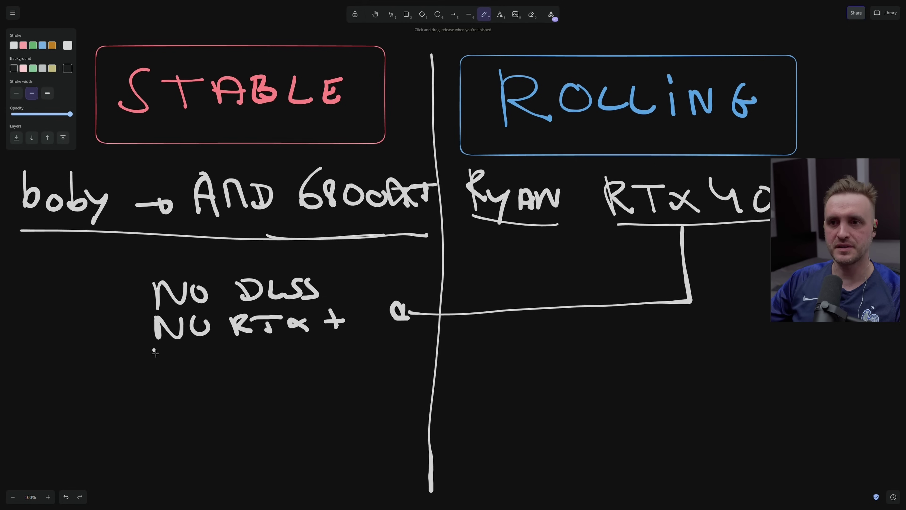
pyautogui.moveTo(155, 353)
pyautogui.mouseDown()
pyautogui.moveTo(183, 348)
pyautogui.moveTo(241, 364)
pyautogui.moveTo(275, 351)
pyautogui.moveTo(392, 351)
pyautogui.moveTo(378, 372)
pyautogui.mouseUp()
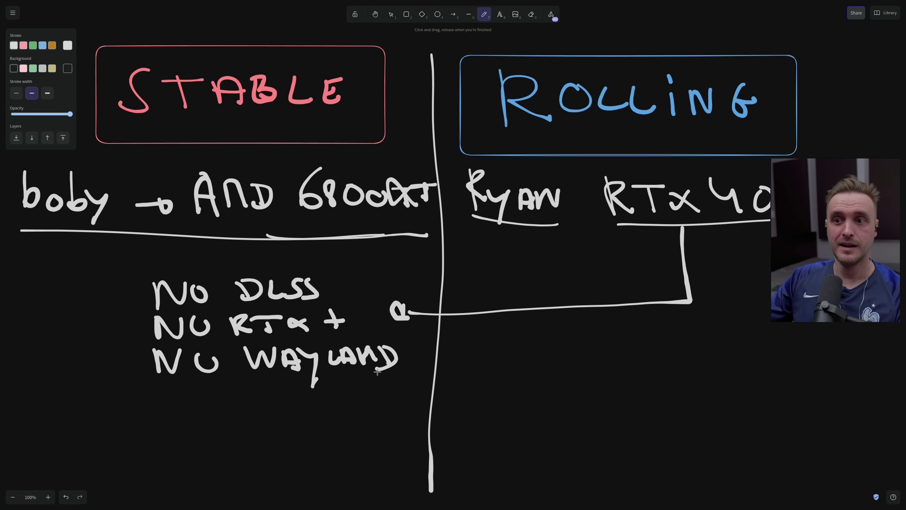
pyautogui.click(130, 305)
pyautogui.click(133, 328)
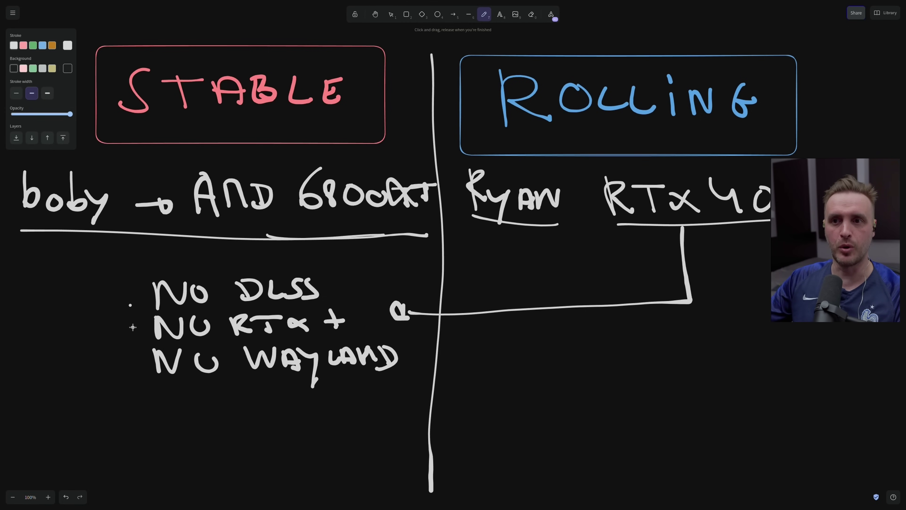
pyautogui.click(134, 380)
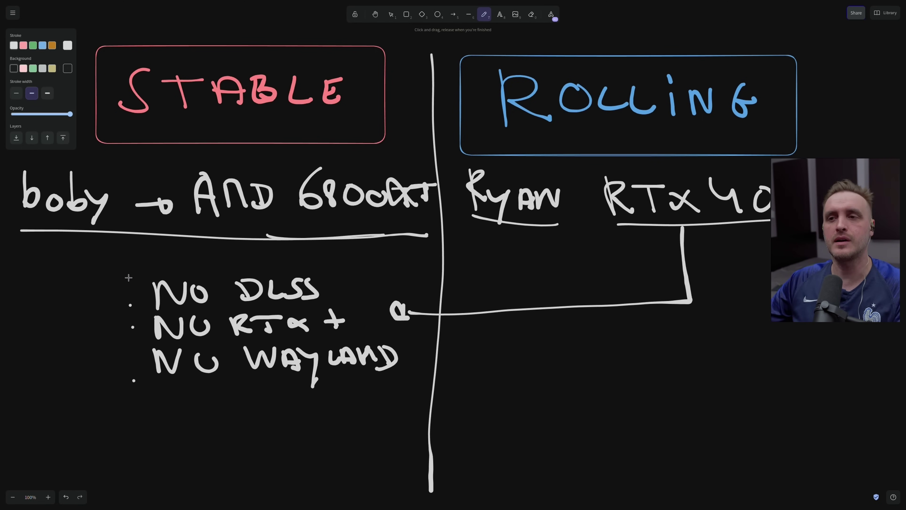
# - Box both handwritten names and draw a long horizontal line below the bullets
pyautogui.moveTo(115, 219)
pyautogui.mouseDown()
pyautogui.moveTo(114, 165)
pyautogui.moveTo(116, 230)
pyautogui.moveTo(115, 168)
pyautogui.moveTo(10, 163)
pyautogui.moveTo(4, 231)
pyautogui.moveTo(31, 235)
pyautogui.mouseUp()
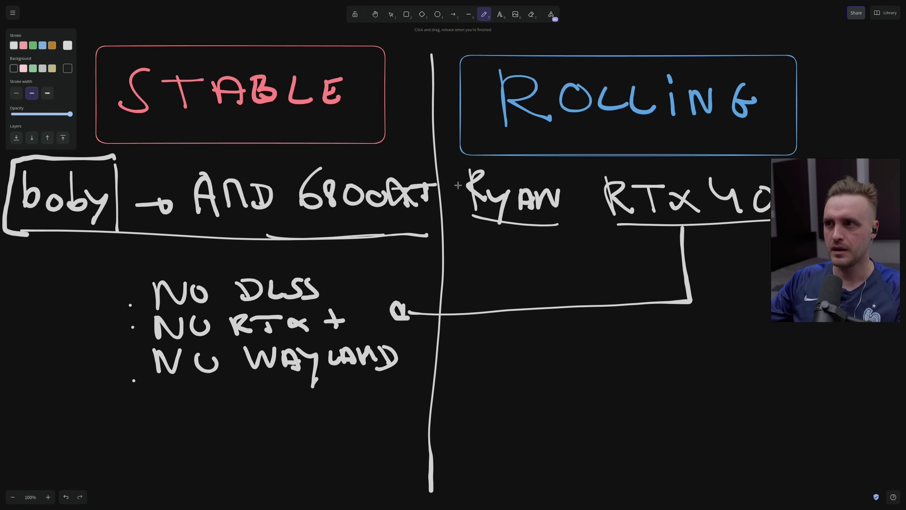
pyautogui.moveTo(453, 163)
pyautogui.mouseDown()
pyautogui.moveTo(457, 220)
pyautogui.moveTo(478, 160)
pyautogui.moveTo(581, 166)
pyautogui.moveTo(583, 238)
pyautogui.moveTo(523, 248)
pyautogui.moveTo(459, 241)
pyautogui.mouseUp()
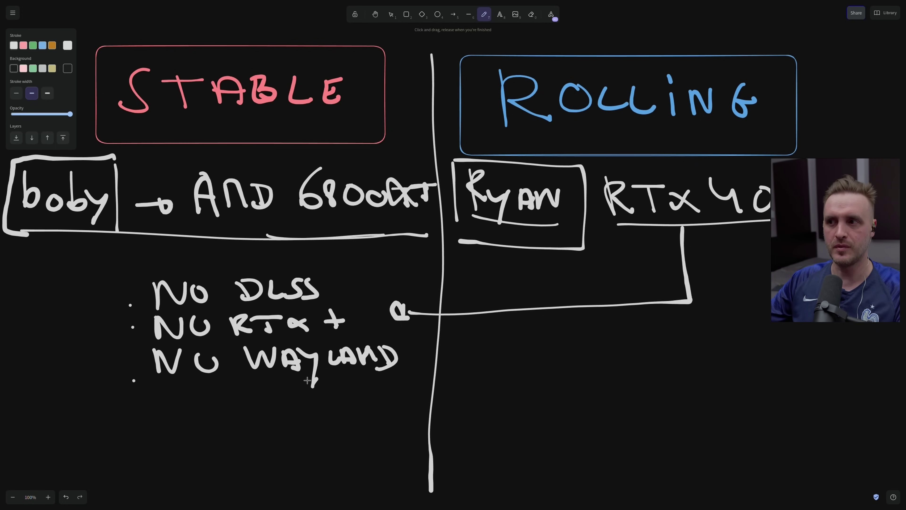
pyautogui.moveTo(56, 395)
pyautogui.mouseDown()
pyautogui.moveTo(164, 400)
pyautogui.moveTo(859, 369)
pyautogui.mouseUp()
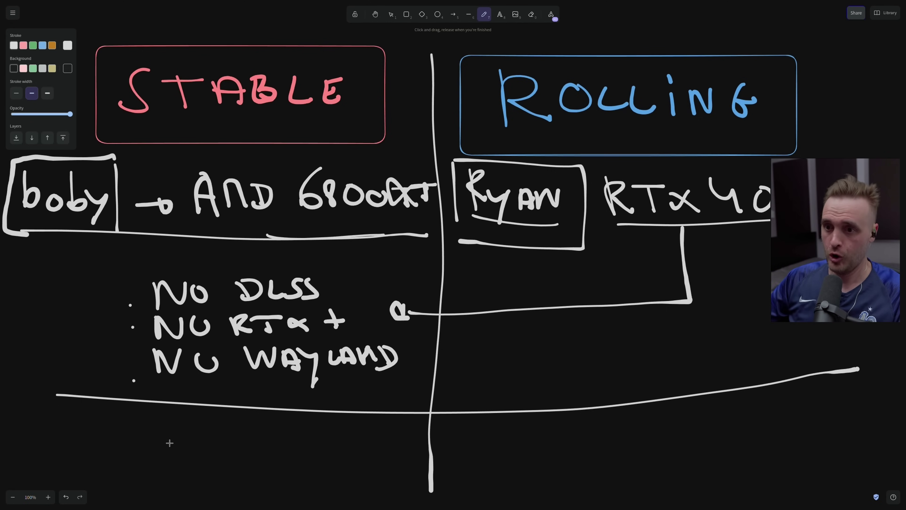
# - Write 'Rolling' below the line on the stable side and begin 'Stable' on the rolling side
pyautogui.moveTo(168, 438)
pyautogui.mouseDown()
pyautogui.moveTo(180, 479)
pyautogui.moveTo(190, 451)
pyautogui.moveTo(218, 470)
pyautogui.mouseUp()
pyautogui.moveTo(240, 436); pyautogui.dragTo(246, 475)
pyautogui.moveTo(258, 450)
pyautogui.mouseDown()
pyautogui.moveTo(267, 472)
pyautogui.moveTo(285, 462)
pyautogui.mouseUp()
pyautogui.click(278, 456)
pyautogui.moveTo(290, 452); pyautogui.dragTo(317, 465)
pyautogui.moveTo(553, 429)
pyautogui.mouseDown()
pyautogui.moveTo(548, 458)
pyautogui.moveTo(613, 439)
pyautogui.moveTo(751, 456)
pyautogui.moveTo(778, 445)
pyautogui.mouseUp()
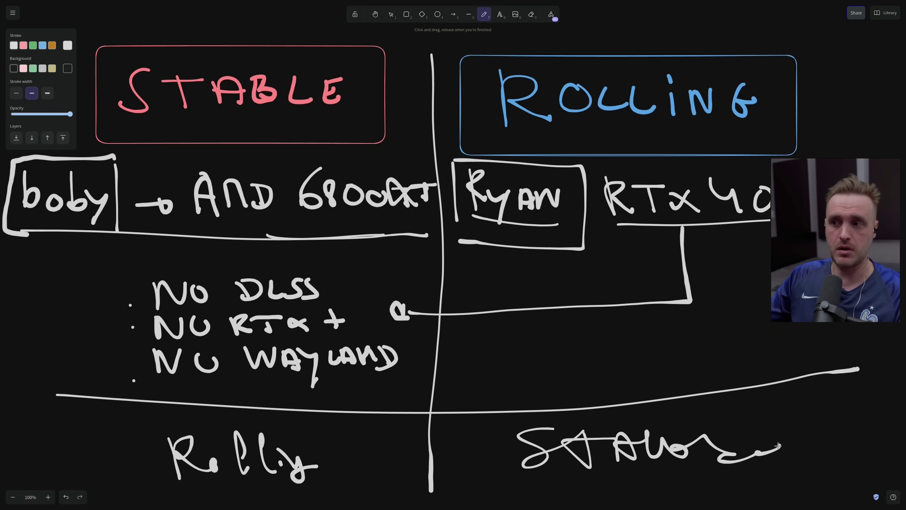